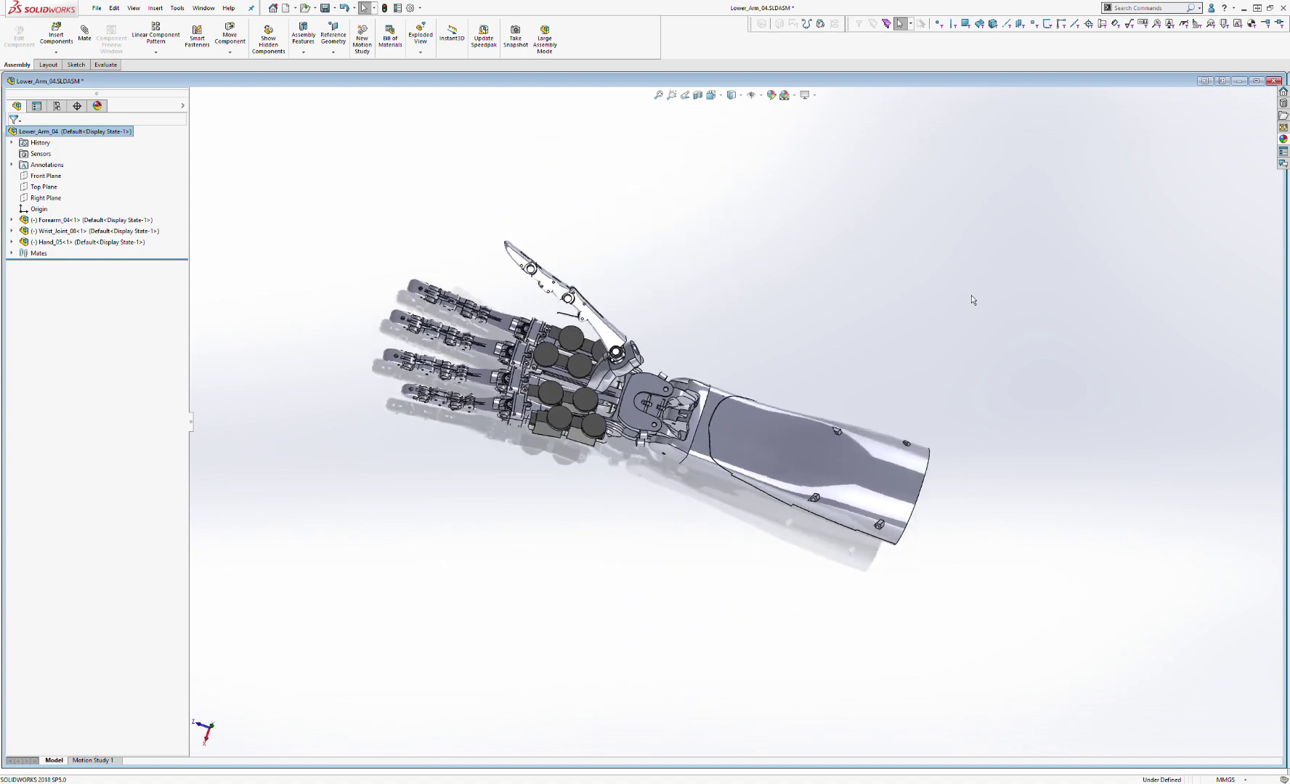
Step: Make the Forearm_Duplex_Wrist shell of the forearm subassembly transparent
{"action": "scroll", "coordinate": [971, 300], "scroll_direction": "down", "scroll_amount": 8}
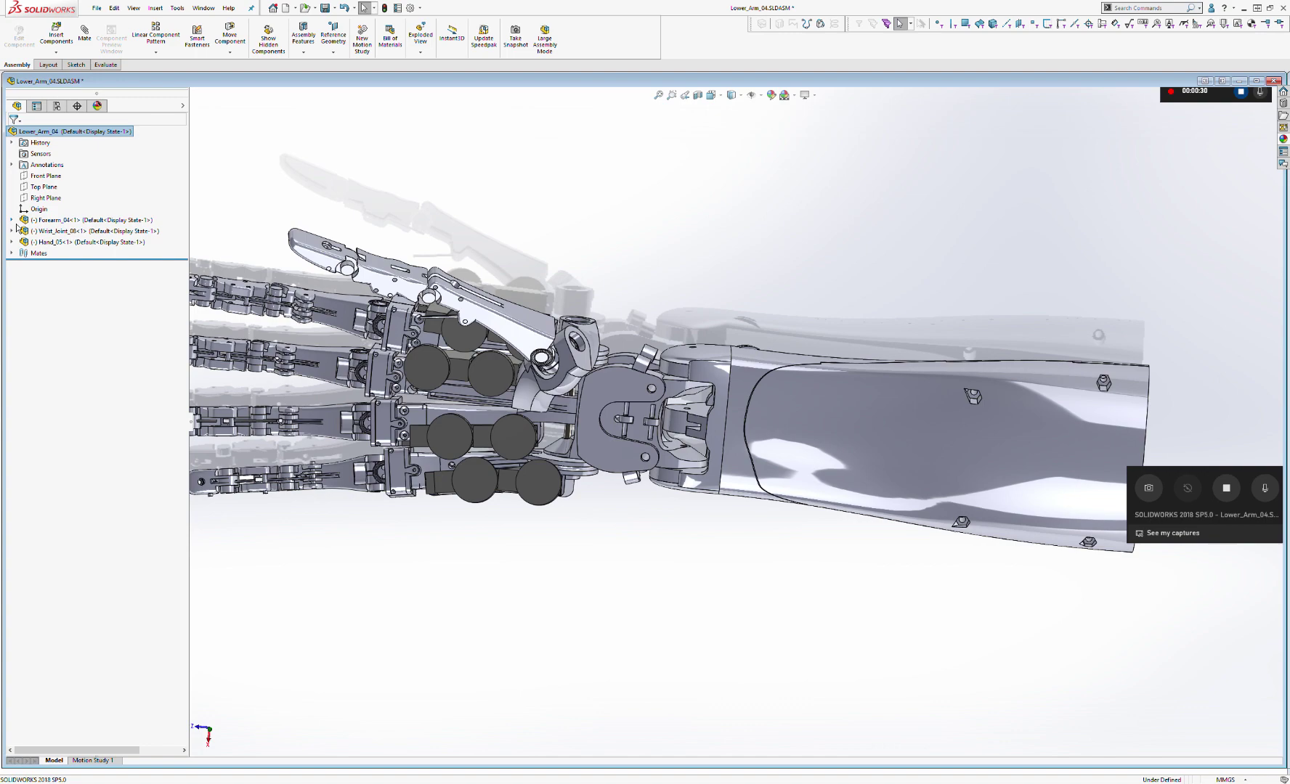
{"action": "left_click", "coordinate": [117, 319]}
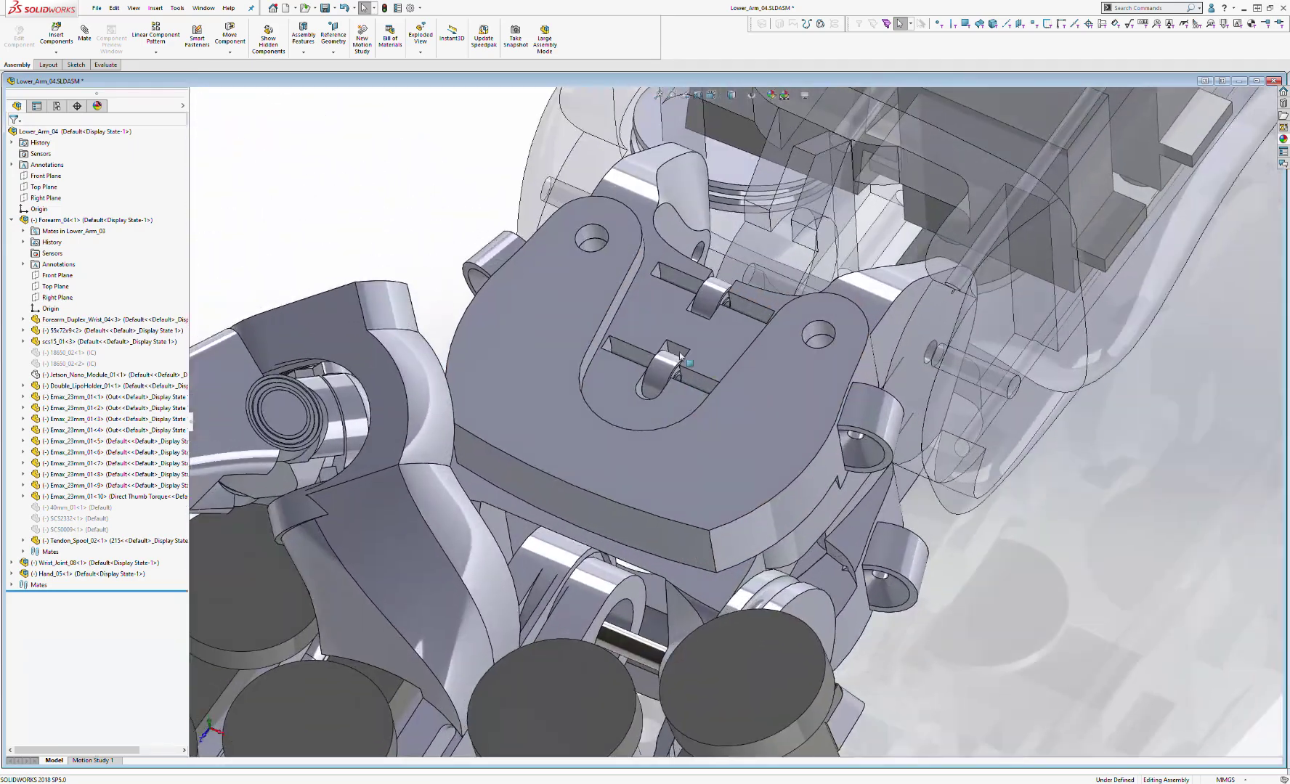
Step: Section the assembly at the distal wrist face, examine the cut wrist joint and forearm side, and turn the section off
{"action": "left_click", "coordinate": [709, 130]}
{"action": "left_click", "coordinate": [698, 96]}
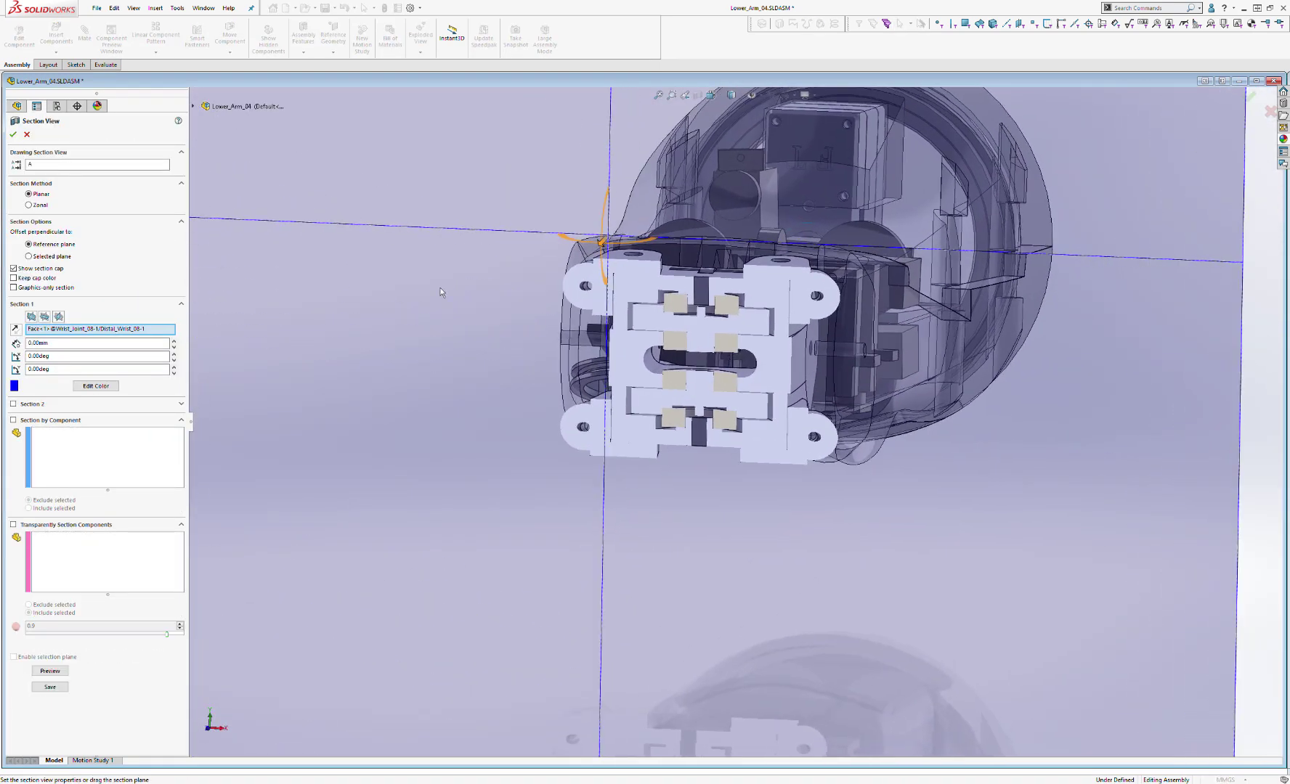
{"action": "left_click", "coordinate": [26, 135]}
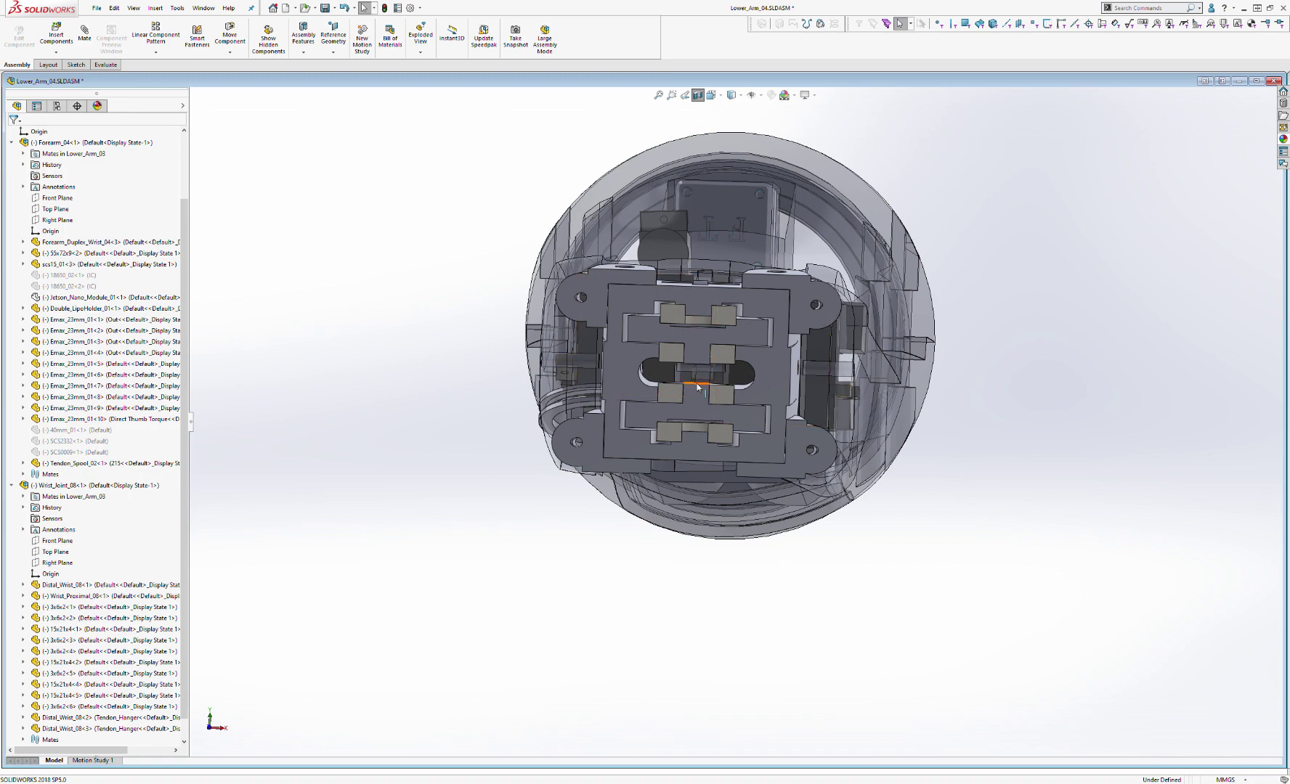
{"action": "scroll", "coordinate": [697, 387], "scroll_direction": "up", "scroll_amount": 3}
{"action": "middle_click_drag", "start_coordinate": [696, 387], "coordinate": [650, 461]}
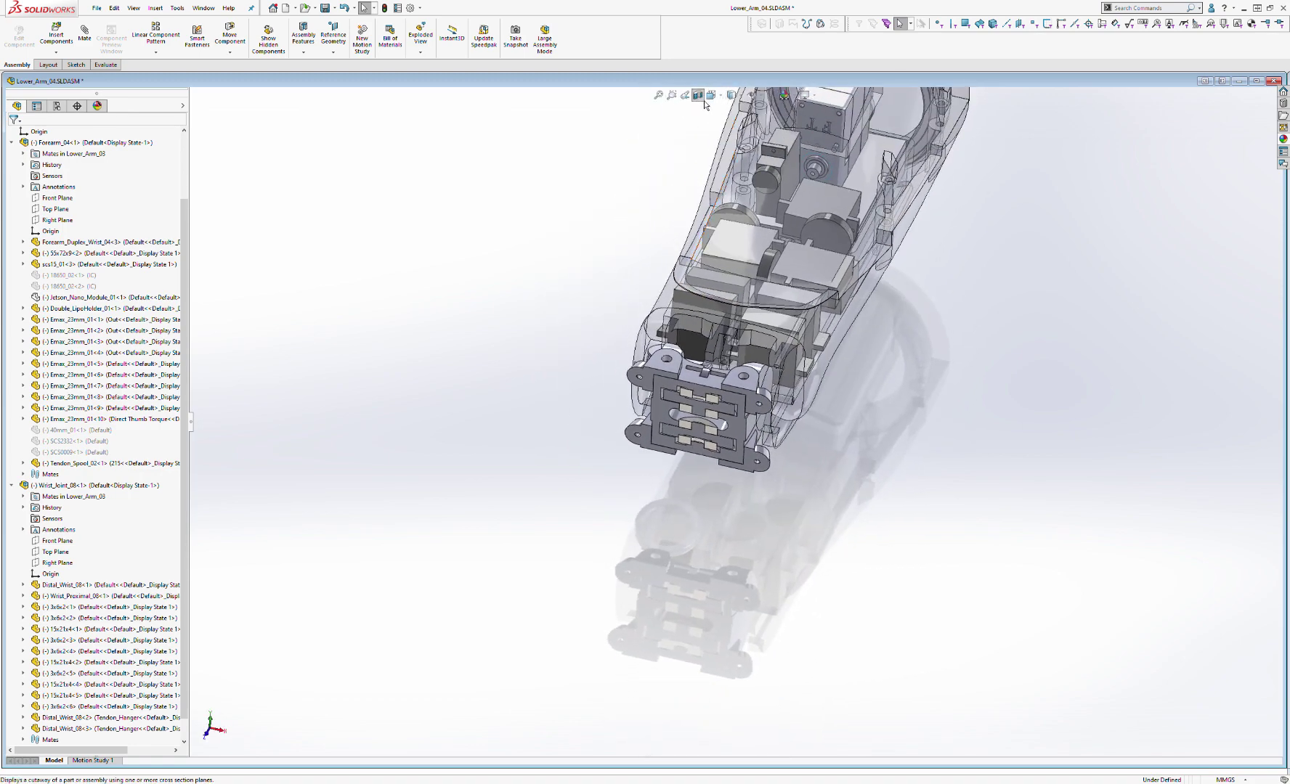
{"action": "left_click", "coordinate": [698, 96]}
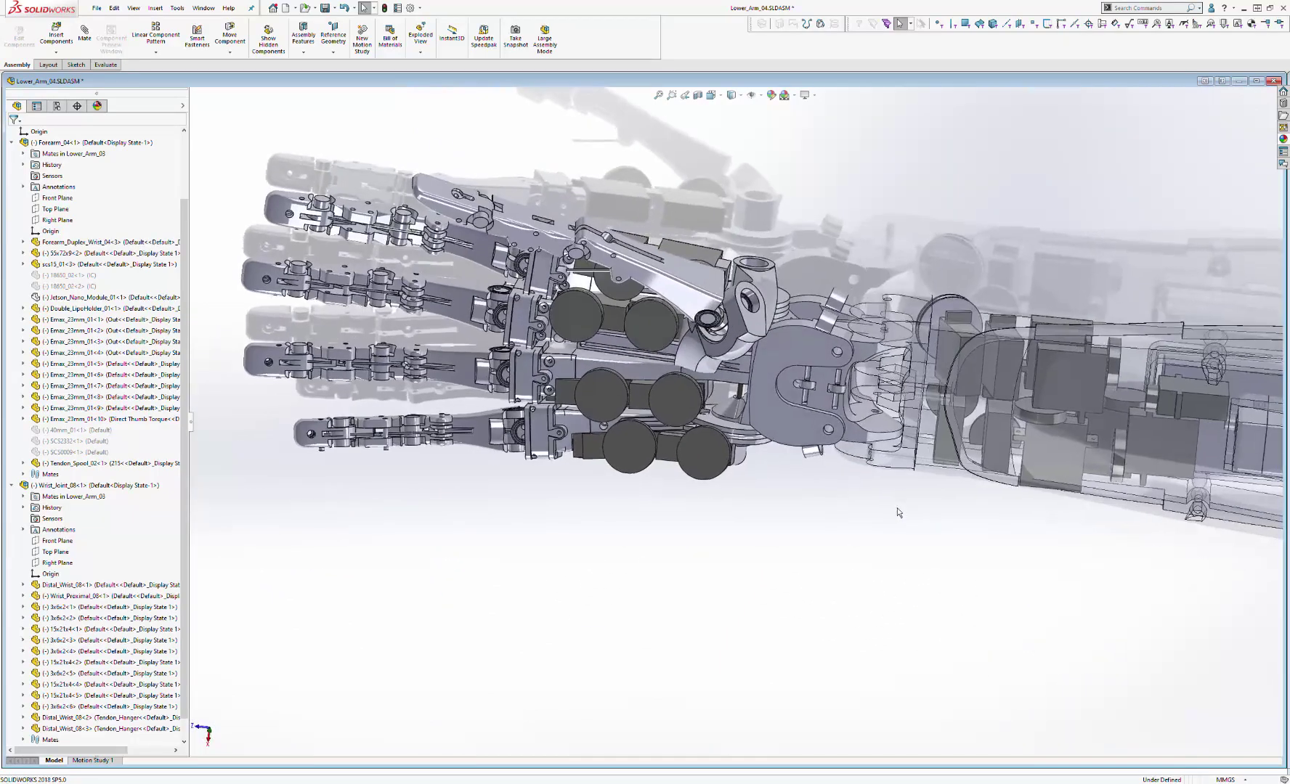
Step: Examine the palm, thumb and finger actuators, and select a cut face on the ring finger's palm bearing part
{"action": "key", "text": "ctrl+7"}
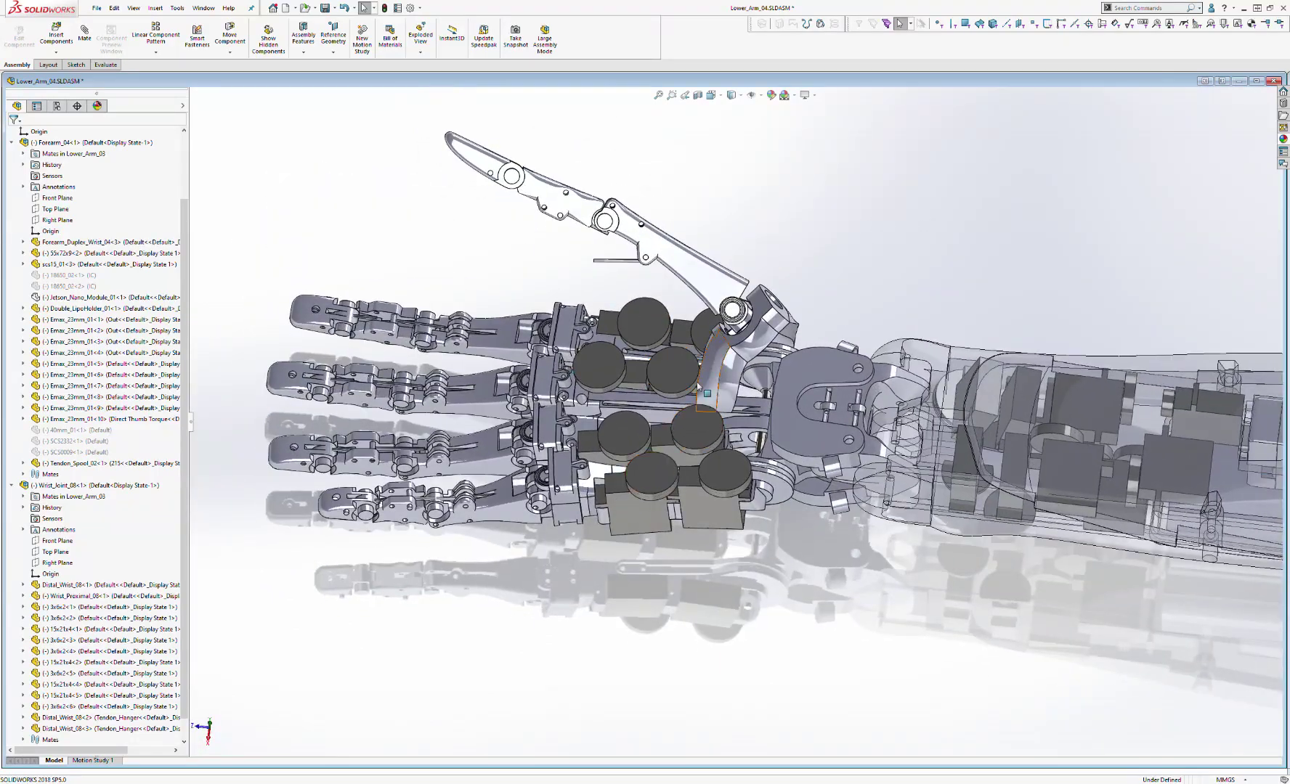
{"action": "scroll", "coordinate": [698, 387], "scroll_direction": "down", "scroll_amount": 5}
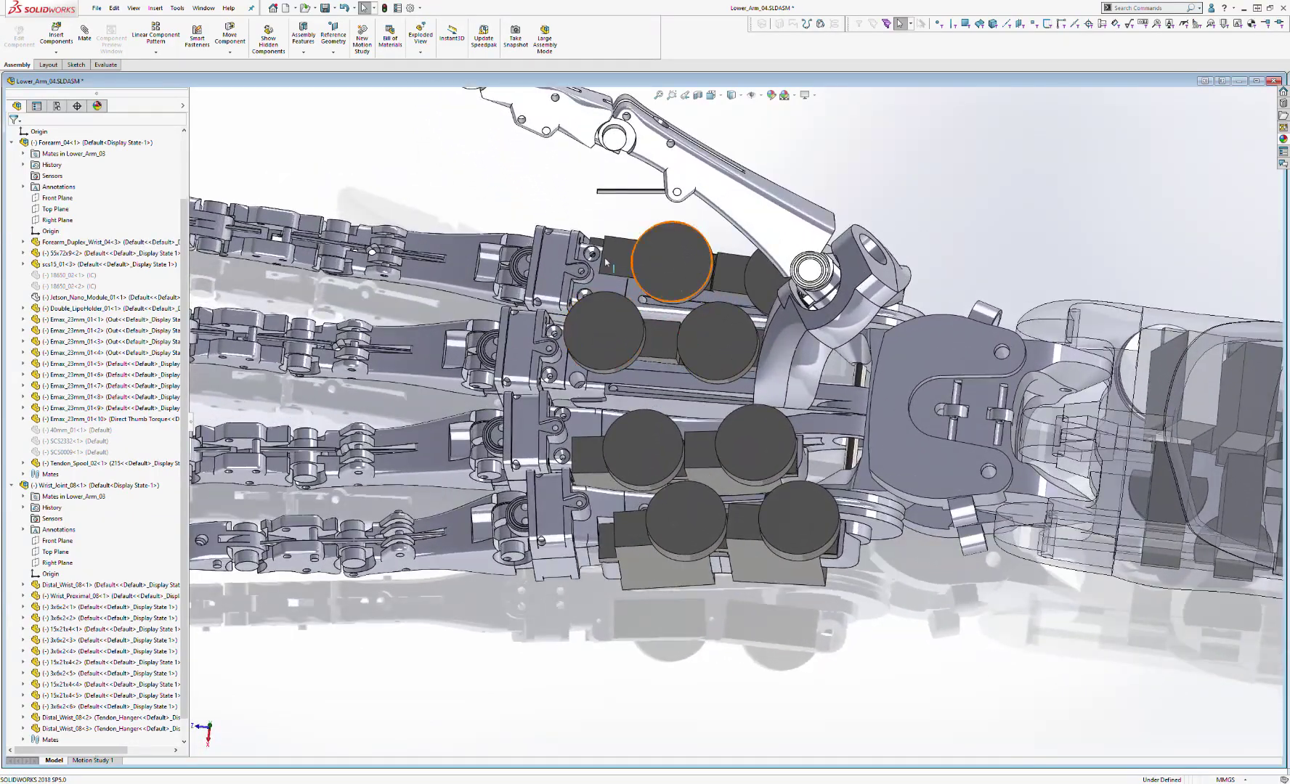
{"action": "scroll", "coordinate": [559, 242], "scroll_direction": "up", "scroll_amount": 5}
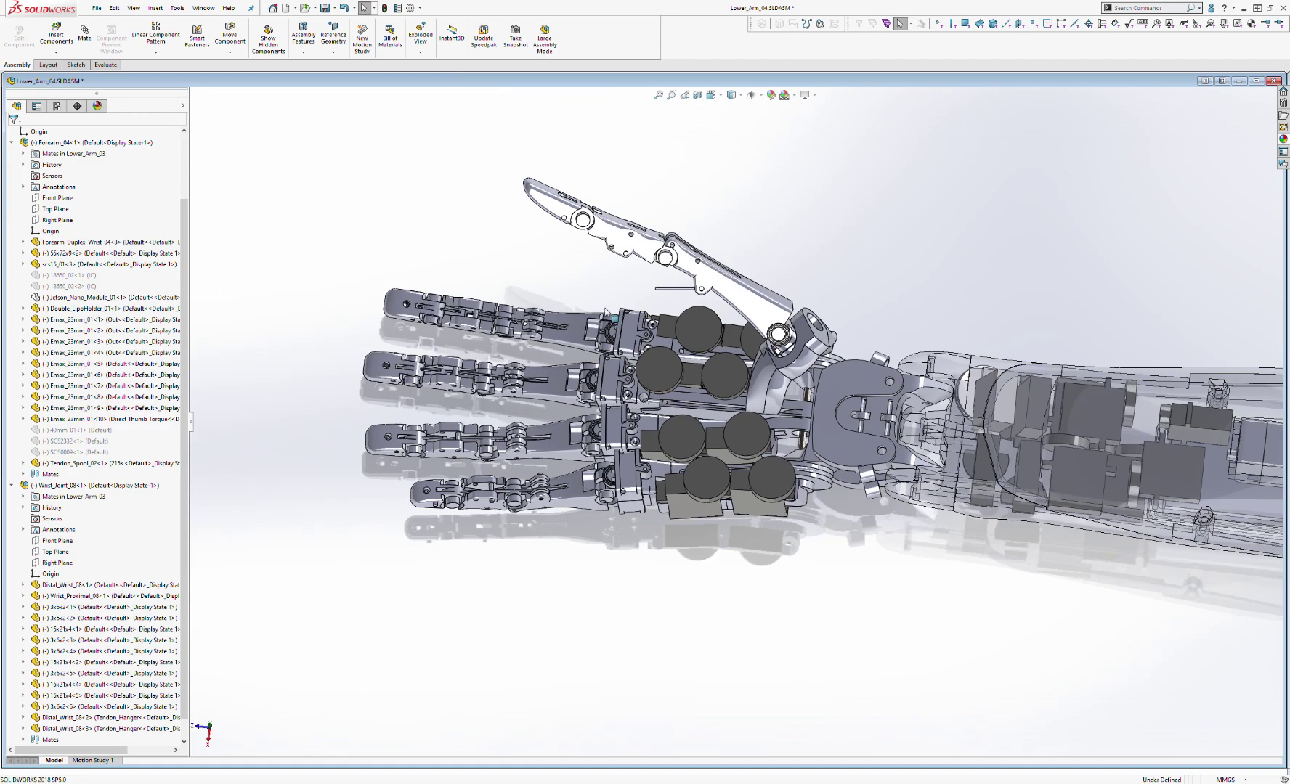
{"action": "scroll", "coordinate": [685, 378], "scroll_direction": "down", "scroll_amount": 5}
{"action": "scroll", "coordinate": [760, 451], "scroll_direction": "up", "scroll_amount": 5}
{"action": "scroll", "coordinate": [771, 494], "scroll_direction": "down", "scroll_amount": 5}
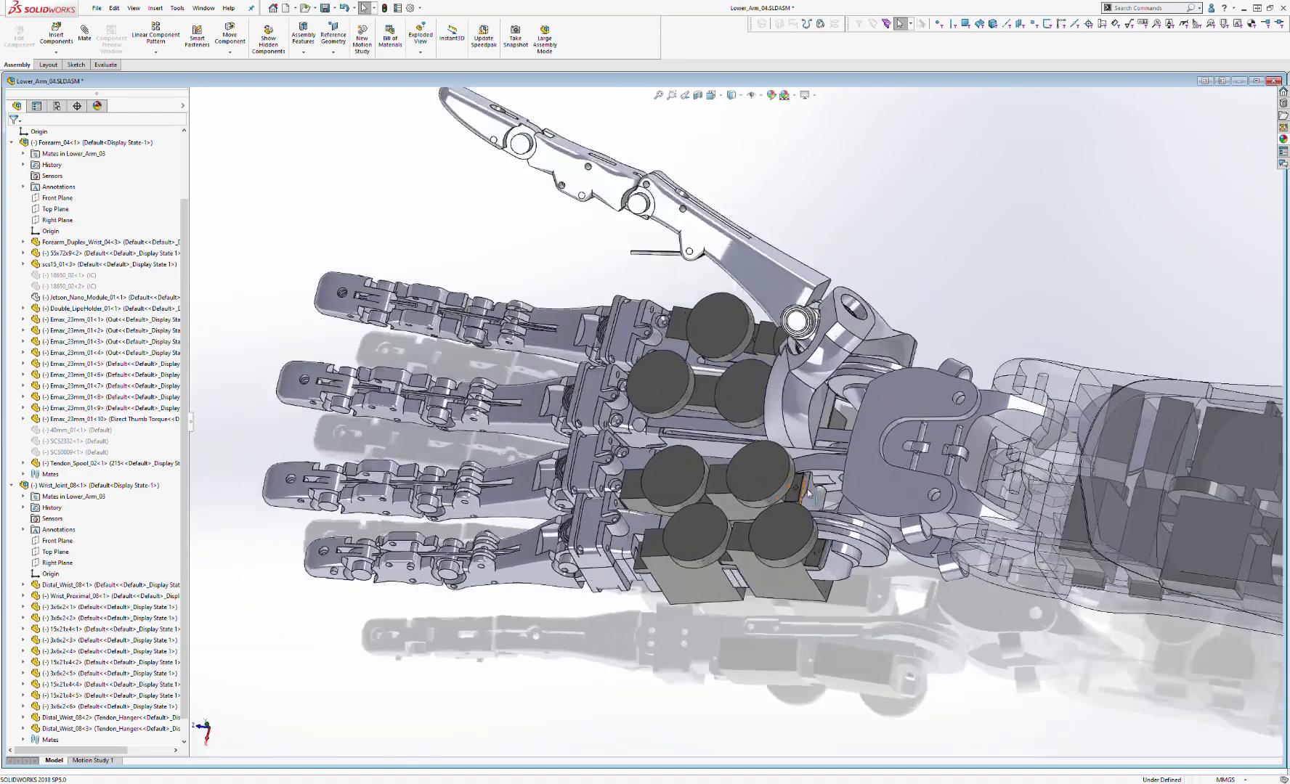
{"action": "left_click", "coordinate": [819, 481]}
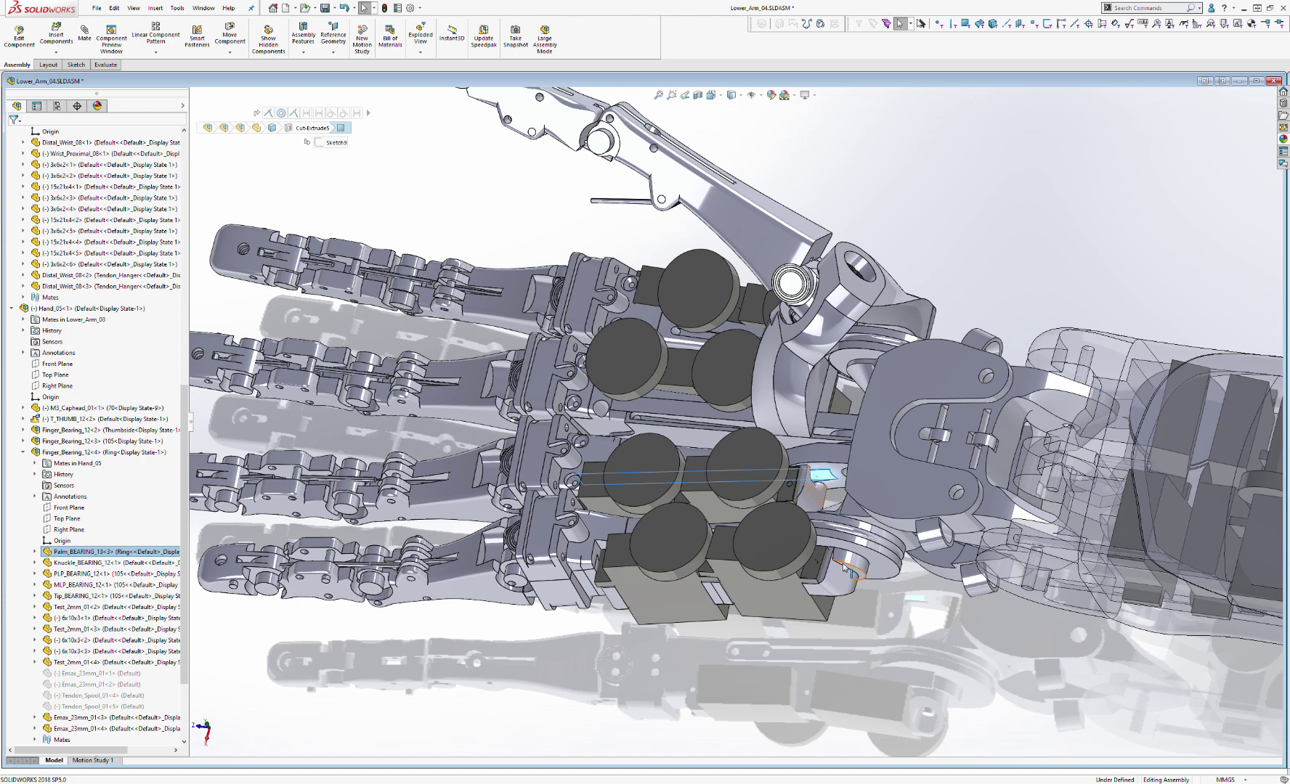
{"action": "scroll", "coordinate": [862, 618], "scroll_direction": "up", "scroll_amount": 3}
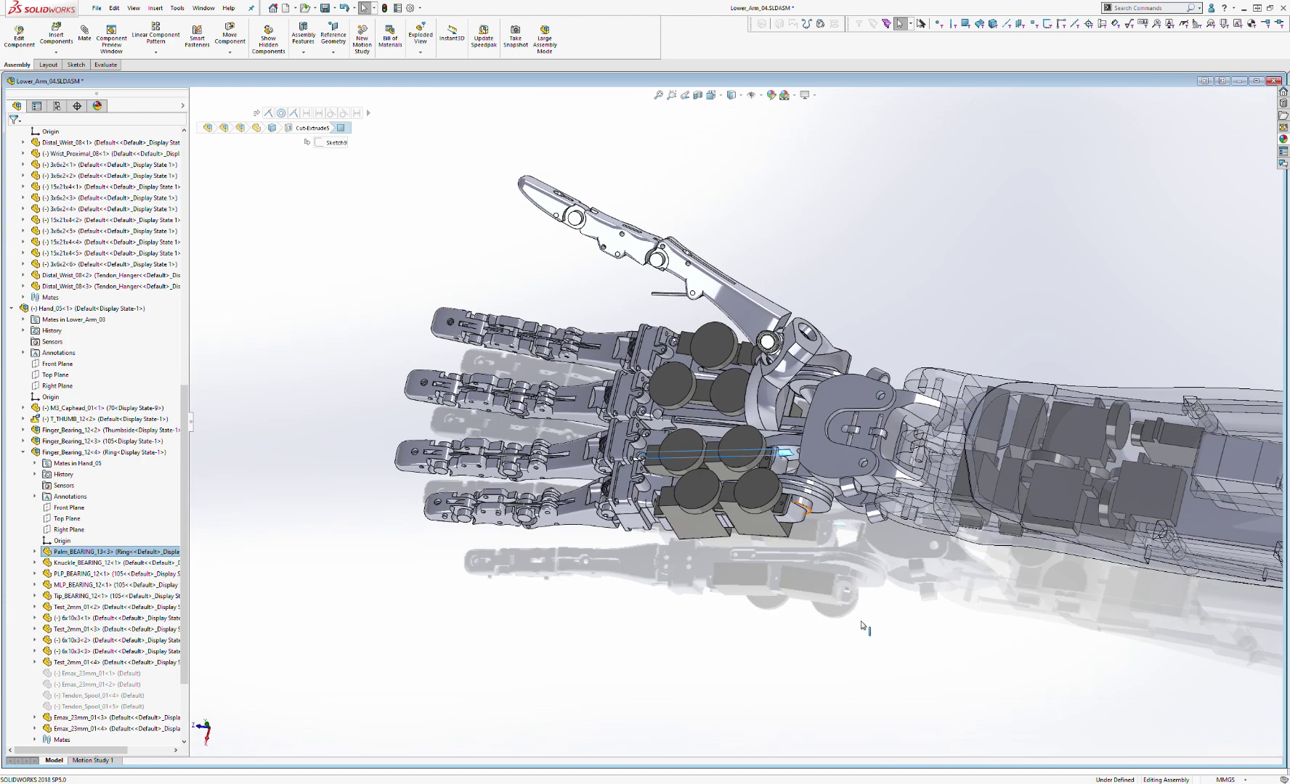
Step: Section the assembly at the distal wrist face again, with the cut direction reversed to keep the hand side
{"action": "left_click", "coordinate": [698, 96]}
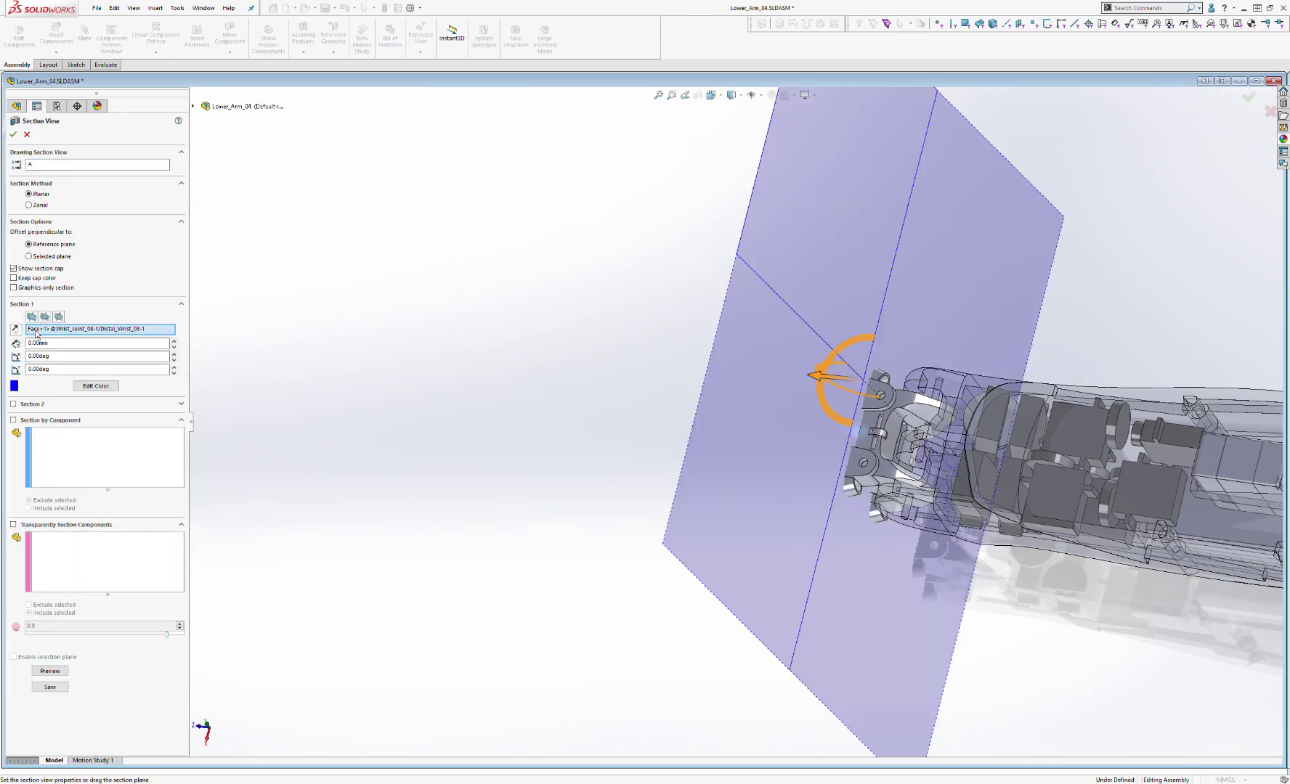
{"action": "left_click", "coordinate": [16, 329]}
{"action": "middle_click_drag", "start_coordinate": [1089, 407], "coordinate": [995, 428]}
{"action": "scroll", "coordinate": [995, 429], "scroll_direction": "down", "scroll_amount": 4}
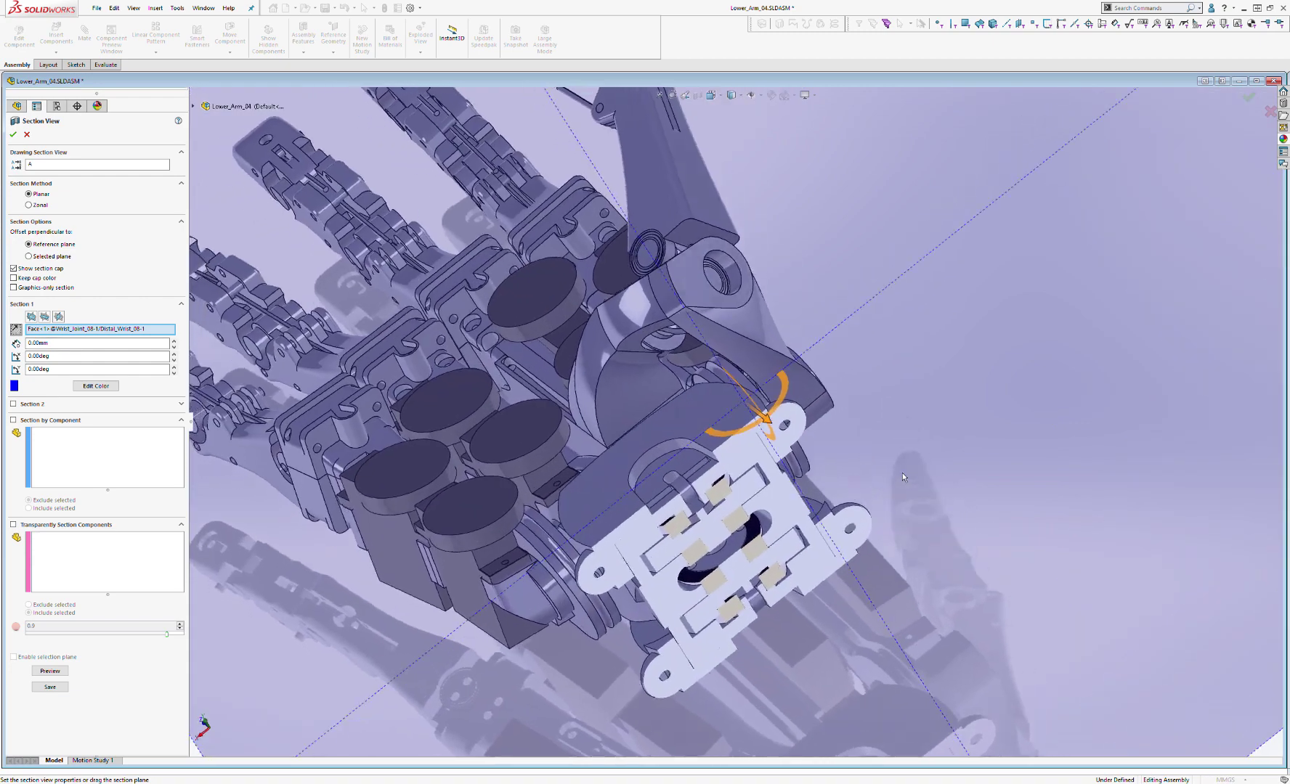
{"action": "middle_click_drag", "start_coordinate": [902, 473], "coordinate": [801, 502]}
{"action": "scroll", "coordinate": [801, 500], "scroll_direction": "down", "scroll_amount": 3}
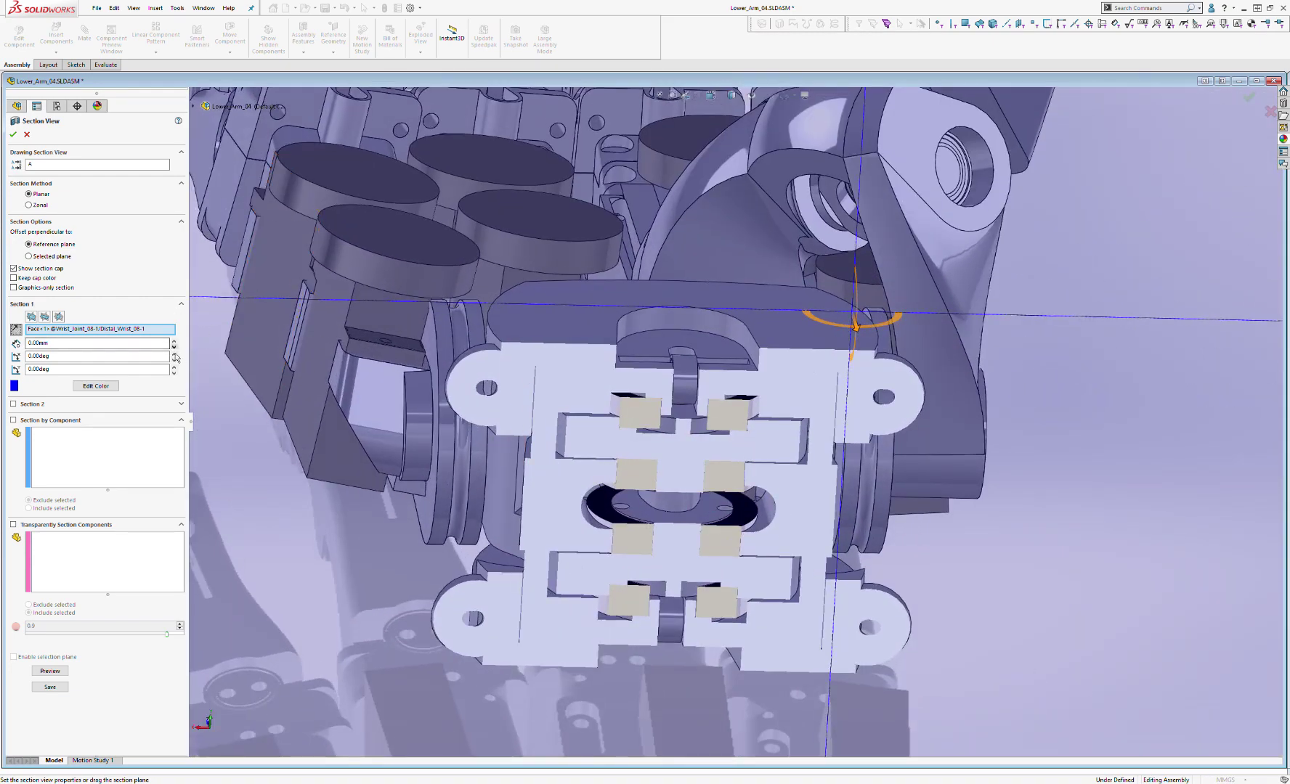
Step: Offset the section plane 20 mm into the palm
{"action": "left_click", "coordinate": [174, 348]}
{"action": "left_click", "coordinate": [175, 343]}
{"action": "left_click", "coordinate": [175, 343]}
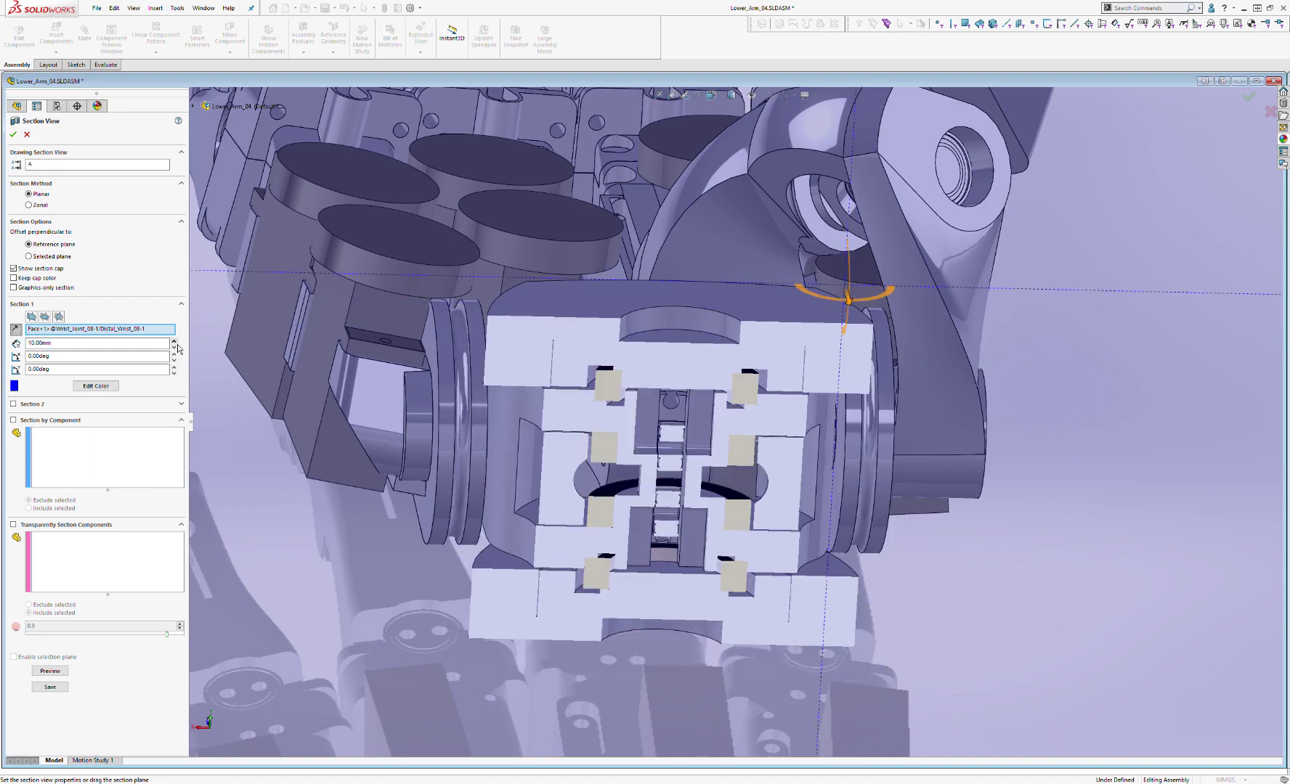
{"action": "left_click", "coordinate": [176, 344]}
{"action": "left_click", "coordinate": [174, 341]}
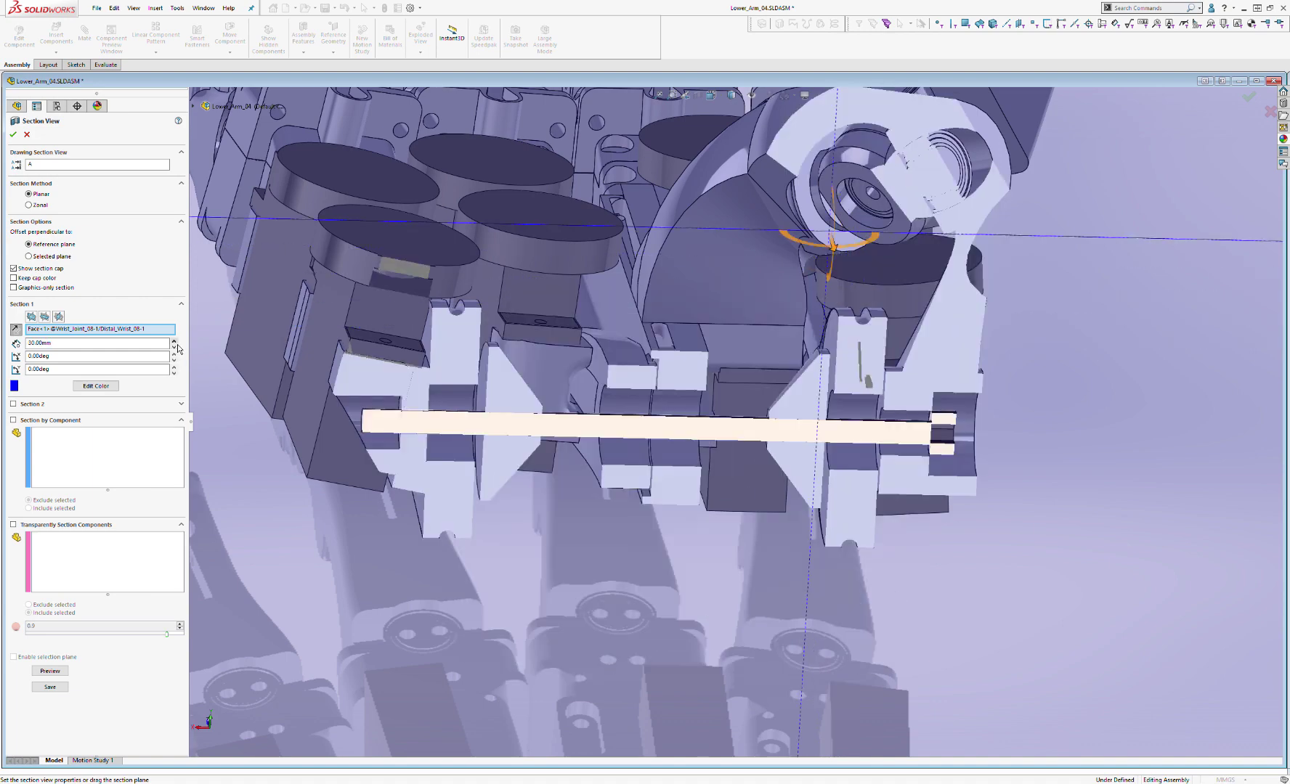
Step: Inspect the cut through the palm shaft and increase the section plane's offset to 40 mm
{"action": "scroll", "coordinate": [676, 501], "scroll_direction": "up", "scroll_amount": 3}
{"action": "scroll", "coordinate": [681, 437], "scroll_direction": "down", "scroll_amount": 4}
{"action": "mouse_move", "coordinate": [694, 428]}
{"action": "middle_mouse_down"}
{"action": "mouse_move", "coordinate": [703, 455]}
{"action": "mouse_move", "coordinate": [683, 418]}
{"action": "middle_mouse_up"}
{"action": "scroll", "coordinate": [597, 392], "scroll_direction": "up", "scroll_amount": 1}
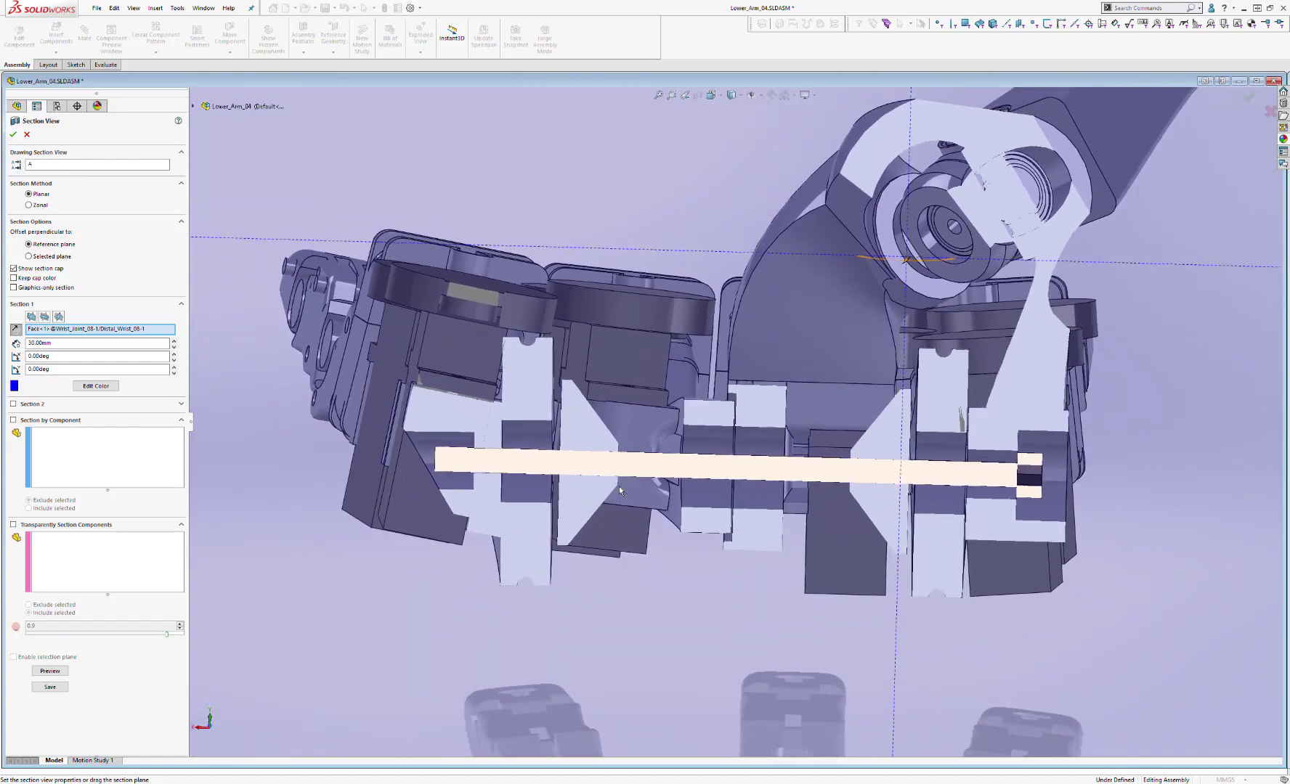
{"action": "left_click", "coordinate": [175, 341]}
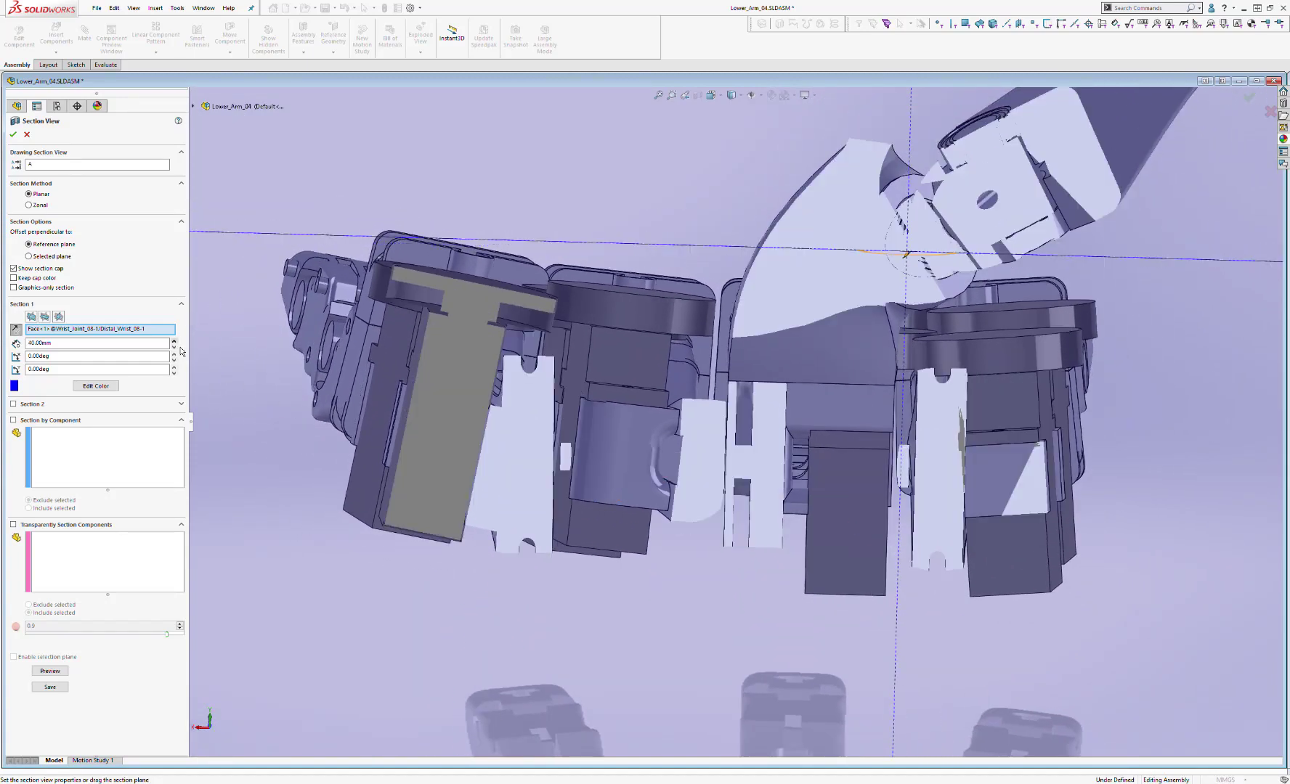
Step: Examine the cross-section through the finger actuators and thumb base, and accept the section view
{"action": "scroll", "coordinate": [775, 490], "scroll_direction": "up", "scroll_amount": 2}
{"action": "scroll", "coordinate": [775, 490], "scroll_direction": "down", "scroll_amount": 2}
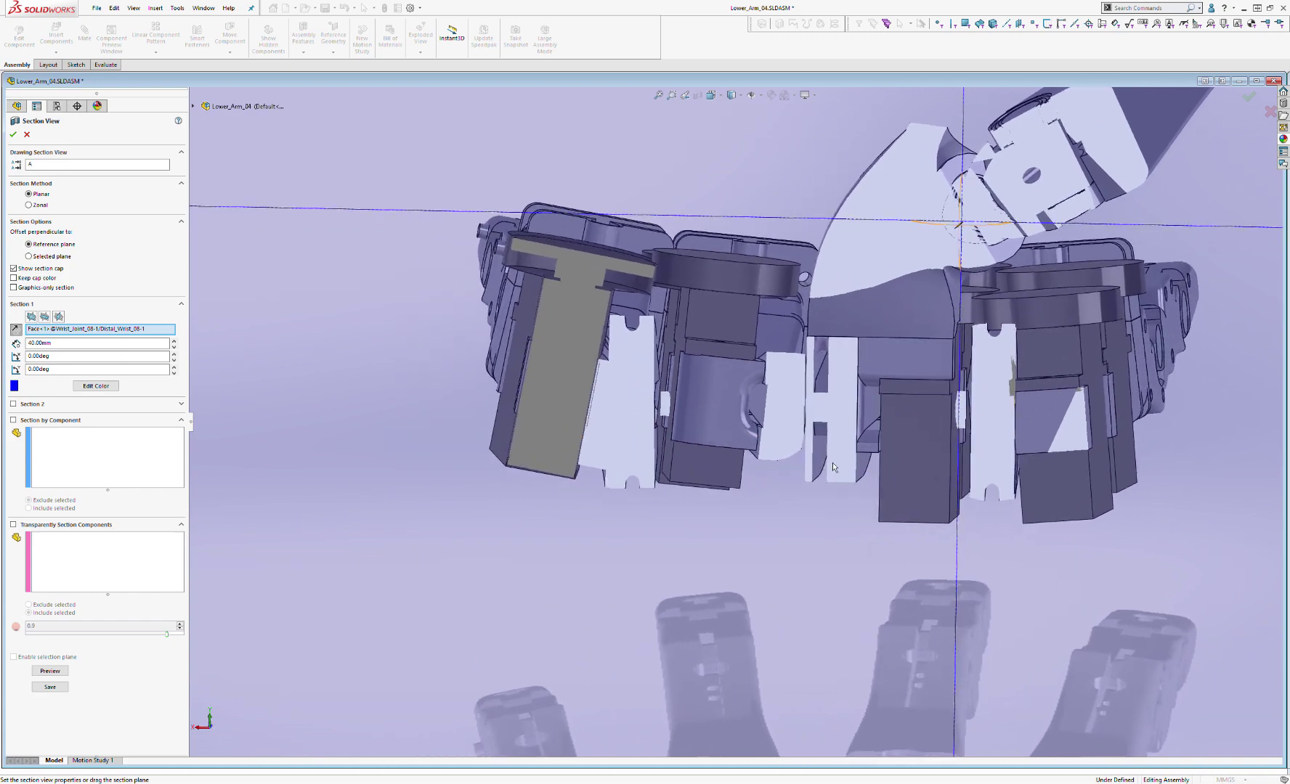
{"action": "scroll", "coordinate": [832, 462], "scroll_direction": "up", "scroll_amount": 3}
{"action": "scroll", "coordinate": [853, 446], "scroll_direction": "down", "scroll_amount": 5}
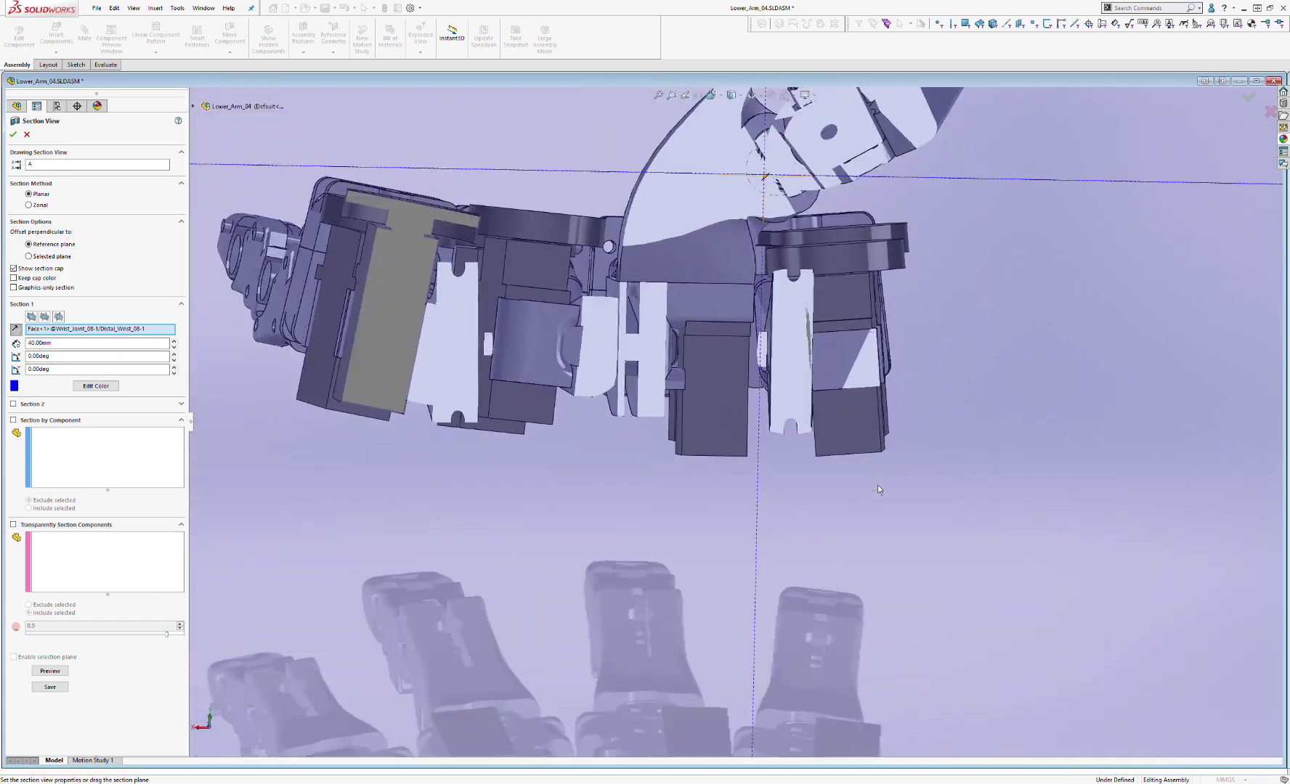
{"action": "middle_click_drag", "start_coordinate": [878, 491], "coordinate": [875, 524]}
{"action": "scroll", "coordinate": [733, 436], "scroll_direction": "up", "scroll_amount": 2}
{"action": "middle_click_drag", "start_coordinate": [715, 472], "coordinate": [719, 447]}
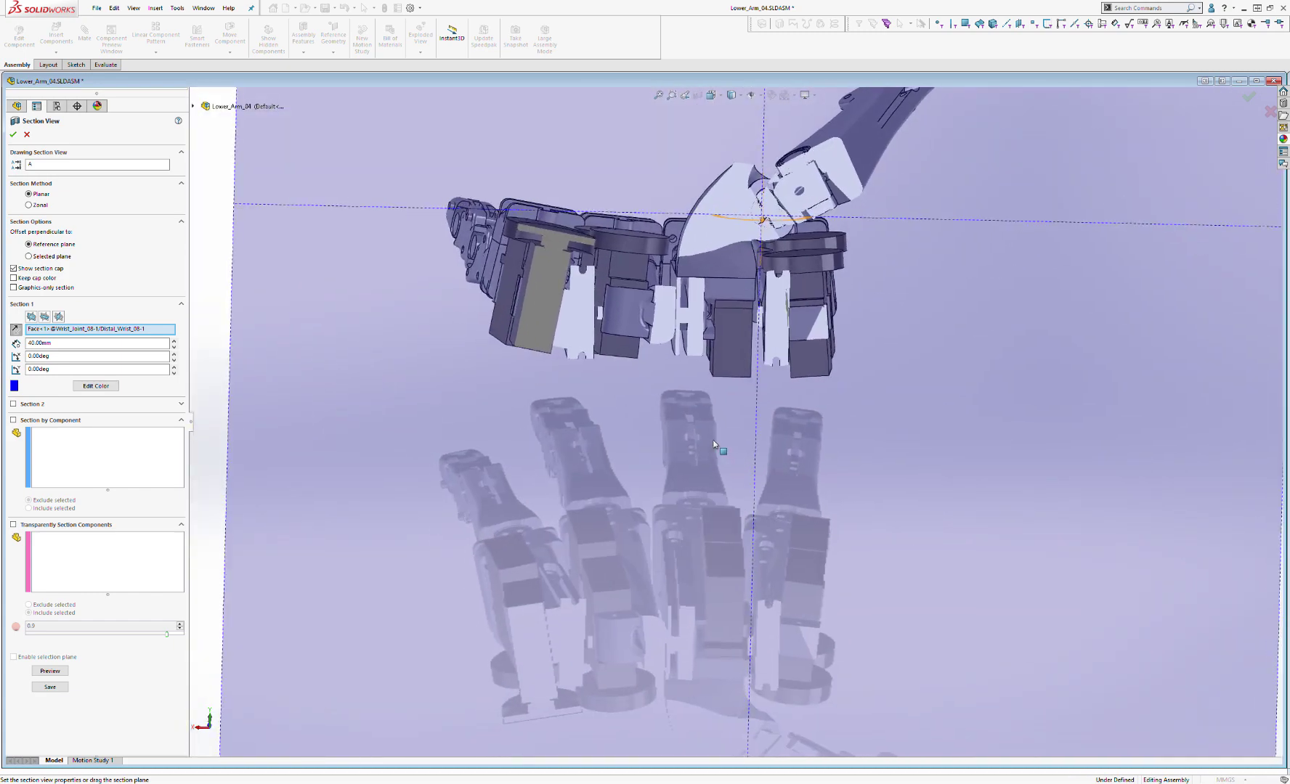
{"action": "scroll", "coordinate": [667, 336], "scroll_direction": "down", "scroll_amount": 3}
{"action": "middle_click_drag", "start_coordinate": [667, 333], "coordinate": [640, 314]}
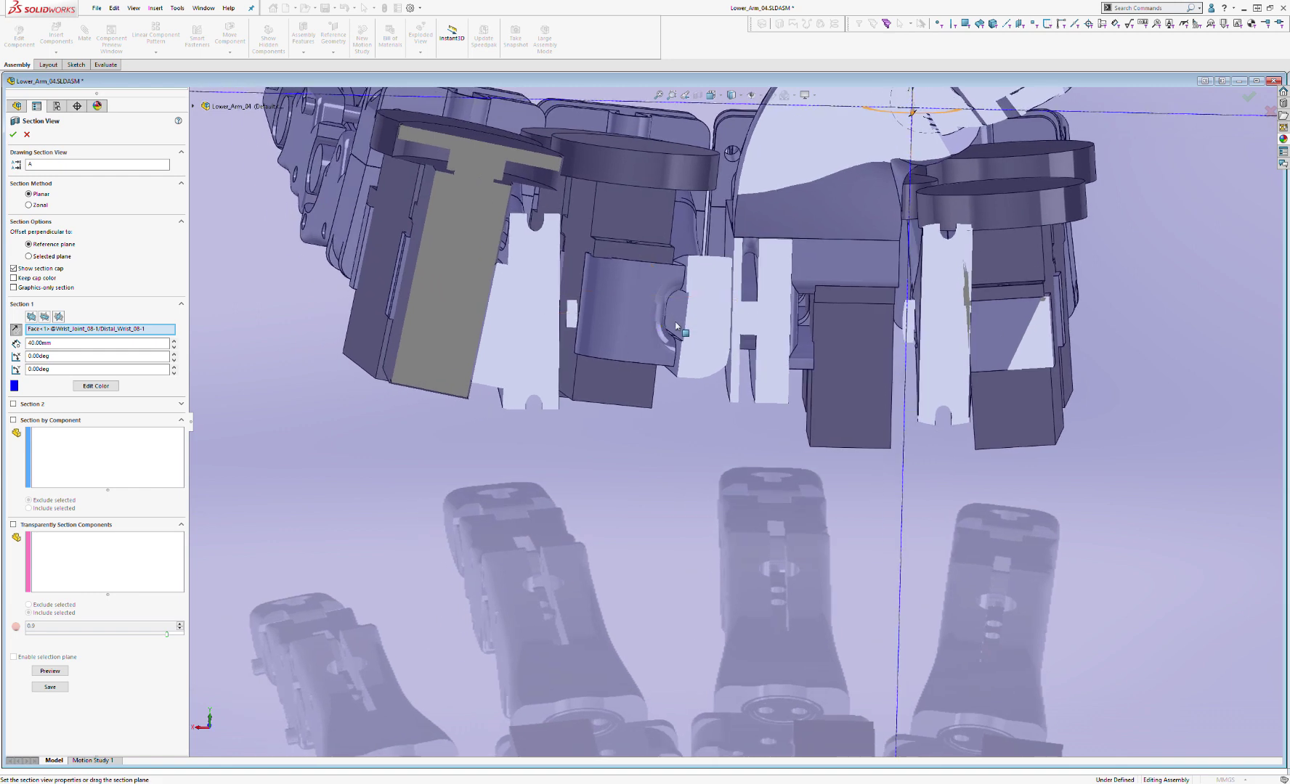
{"action": "scroll", "coordinate": [675, 326], "scroll_direction": "up", "scroll_amount": 3}
{"action": "middle_click_drag", "start_coordinate": [694, 362], "coordinate": [675, 345]}
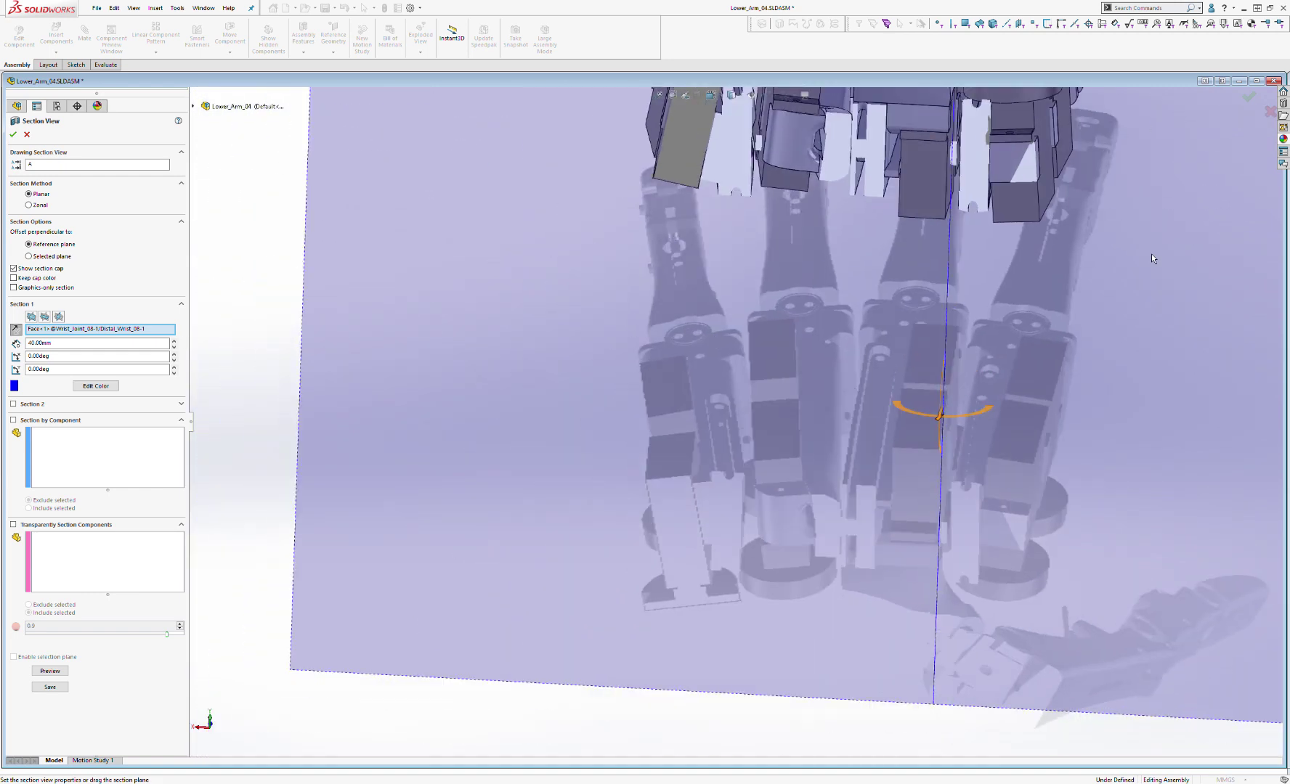
{"action": "key", "text": "z"}
{"action": "key", "text": "z"}
{"action": "left_click", "coordinate": [14, 135]}
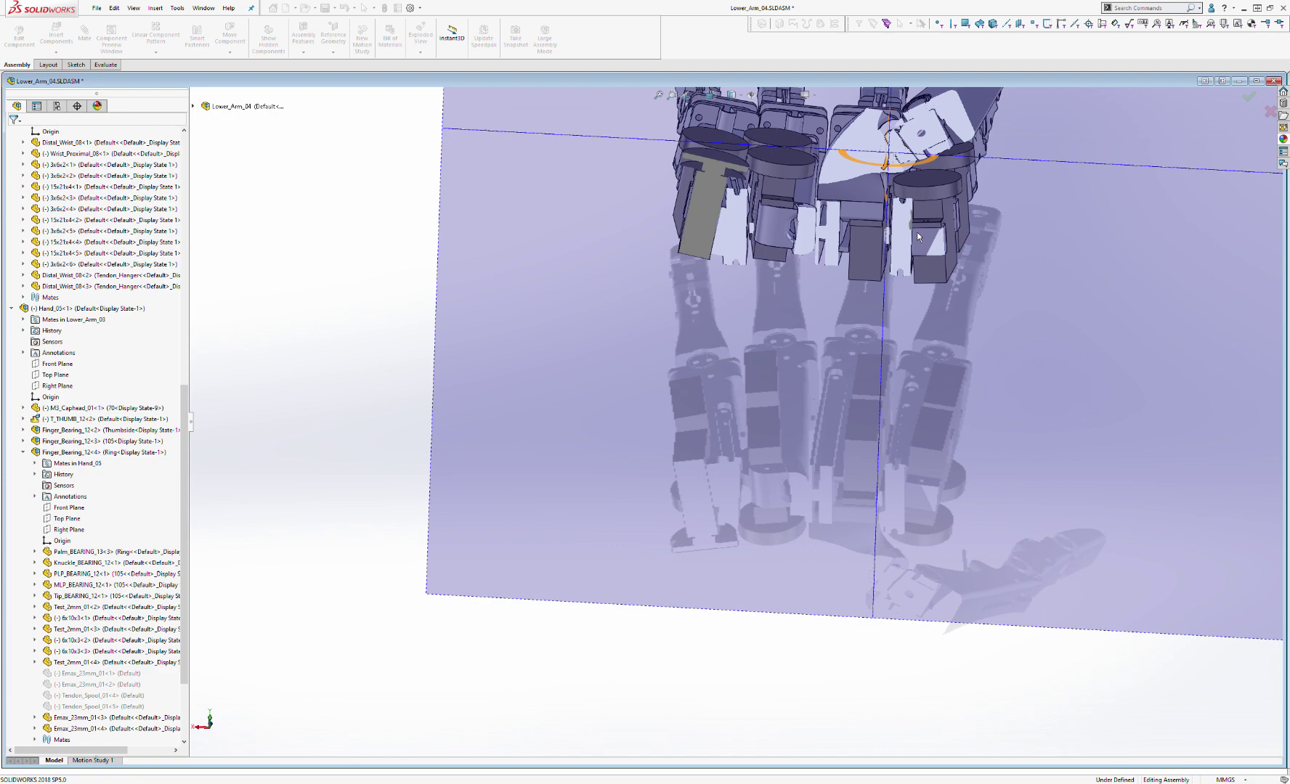
Step: Examine the sectioned hand's knuckle bearings, finger joints and actuators from the back and underside
{"action": "scroll", "coordinate": [866, 267], "scroll_direction": "down", "scroll_amount": 6}
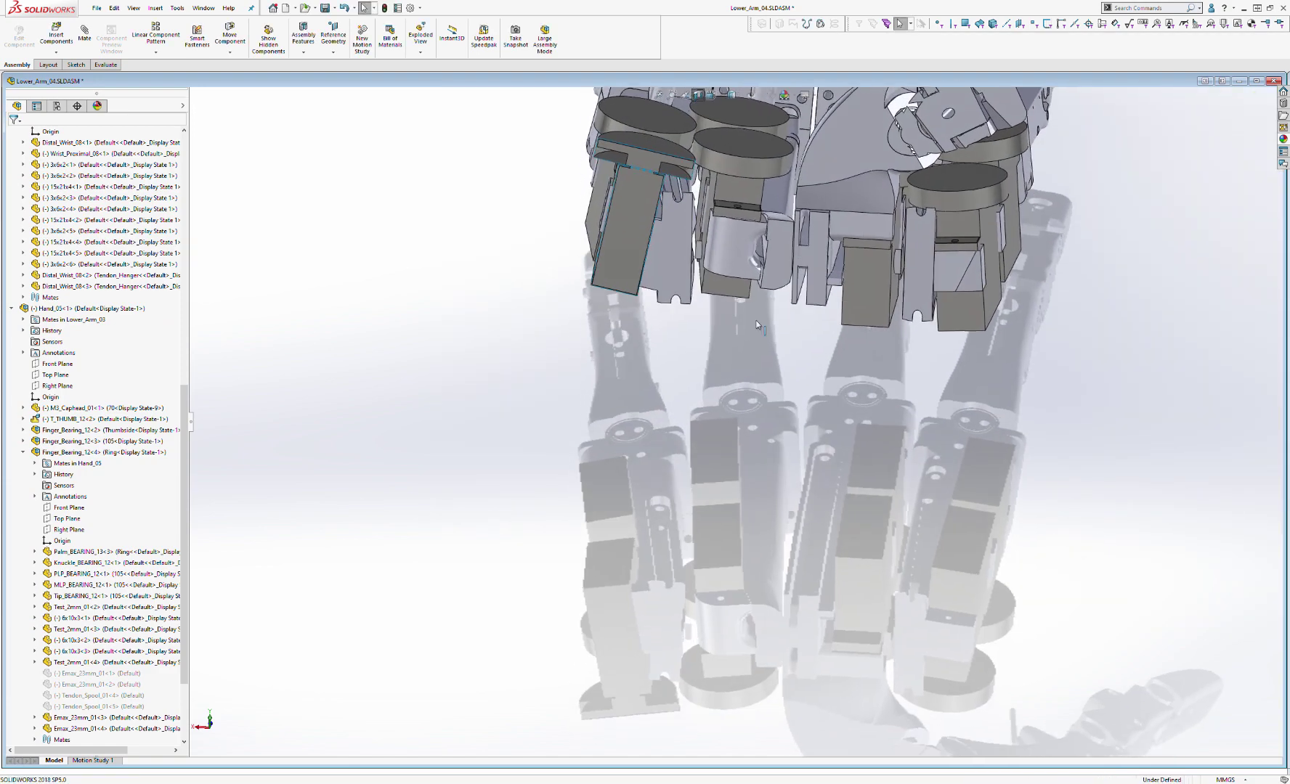
{"action": "scroll", "coordinate": [813, 368], "scroll_direction": "up", "scroll_amount": 8}
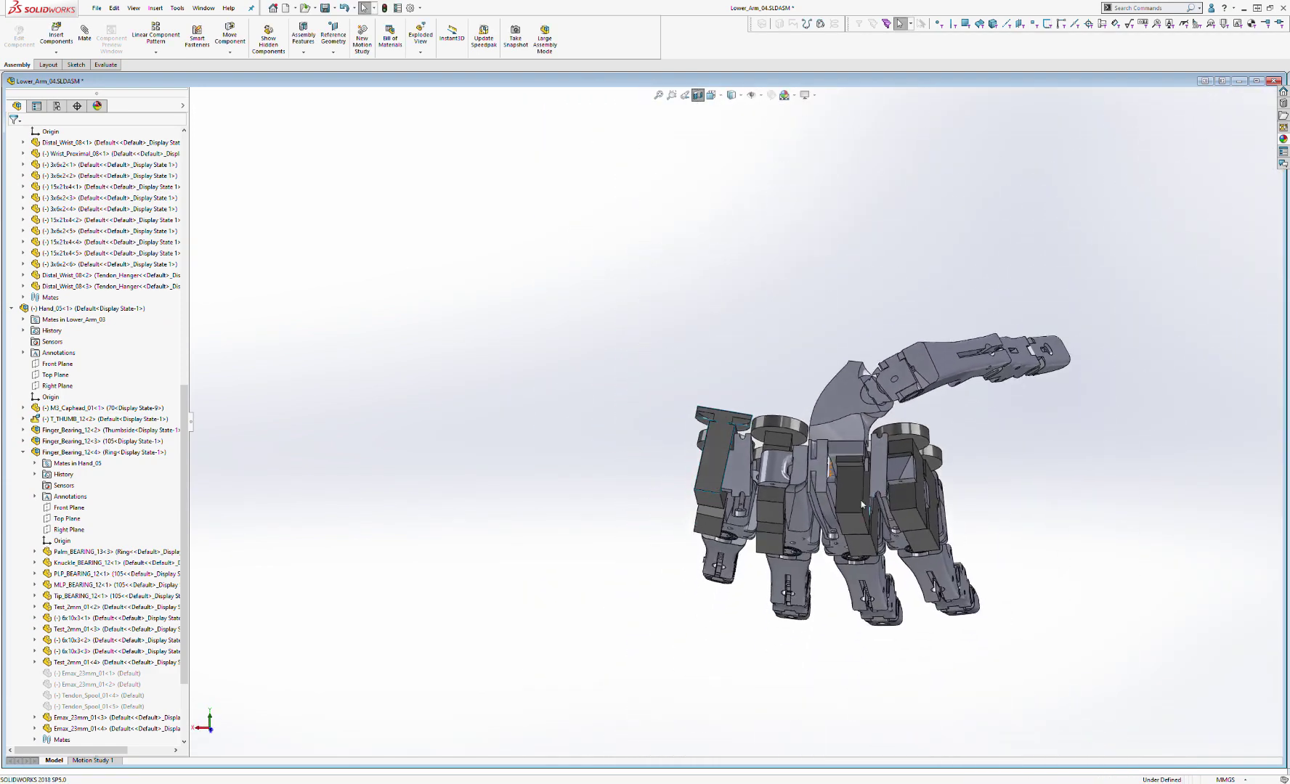
{"action": "middle_click_drag", "start_coordinate": [823, 428], "coordinate": [814, 498]}
{"action": "scroll", "coordinate": [817, 491], "scroll_direction": "down", "scroll_amount": 4}
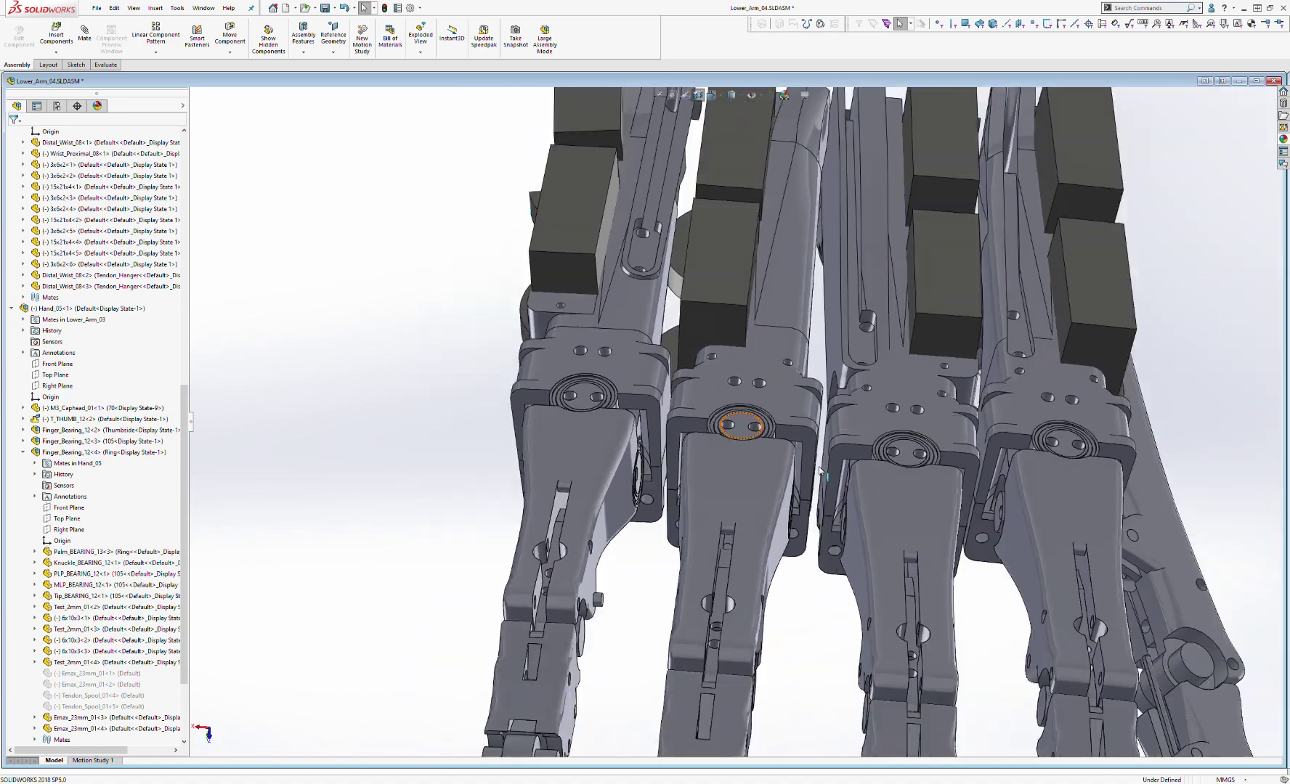
{"action": "middle_click_drag", "start_coordinate": [818, 440], "coordinate": [792, 479]}
{"action": "scroll", "coordinate": [820, 470], "scroll_direction": "up", "scroll_amount": 4}
{"action": "scroll", "coordinate": [657, 406], "scroll_direction": "up", "scroll_amount": 2}
{"action": "scroll", "coordinate": [635, 407], "scroll_direction": "down", "scroll_amount": 4}
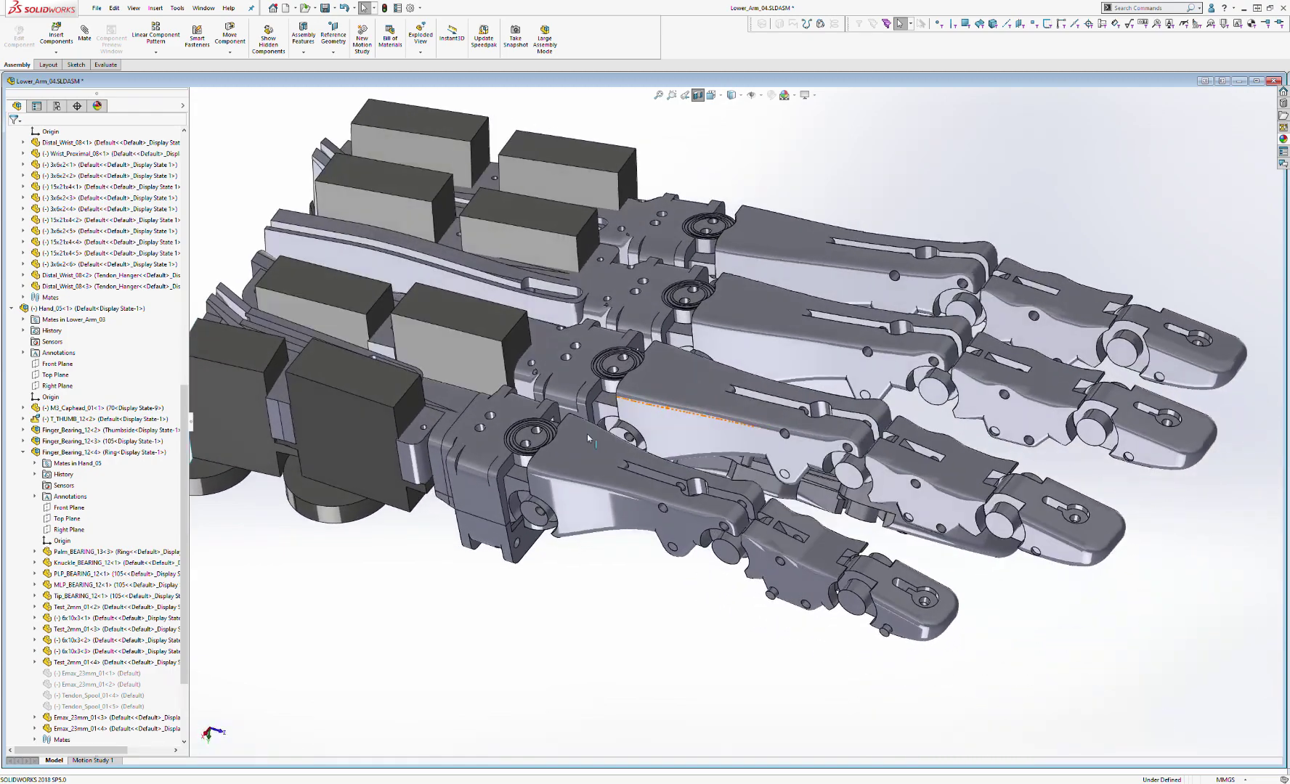
{"action": "scroll", "coordinate": [689, 416], "scroll_direction": "up", "scroll_amount": 3}
{"action": "middle_click_drag", "start_coordinate": [689, 415], "coordinate": [705, 229]}
{"action": "scroll", "coordinate": [947, 468], "scroll_direction": "down", "scroll_amount": 5}
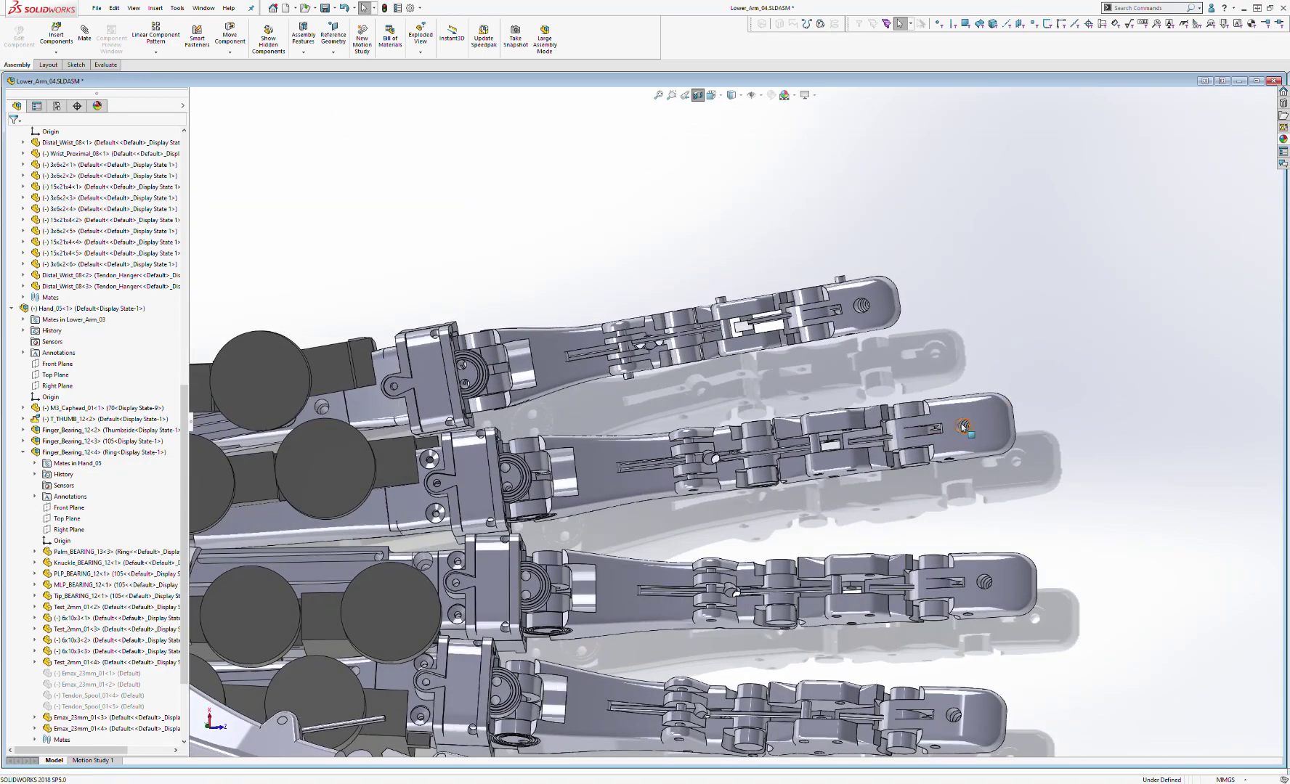
Step: Turn off the section view and inspect the back of the hand, the wrist joint and the forearm actuators
{"action": "scroll", "coordinate": [964, 429], "scroll_direction": "up", "scroll_amount": 5}
{"action": "middle_click_drag", "start_coordinate": [965, 428], "coordinate": [754, 195]}
{"action": "middle_click_drag", "start_coordinate": [705, 120], "coordinate": [902, 470]}
{"action": "scroll", "coordinate": [799, 515], "scroll_direction": "down", "scroll_amount": 5}
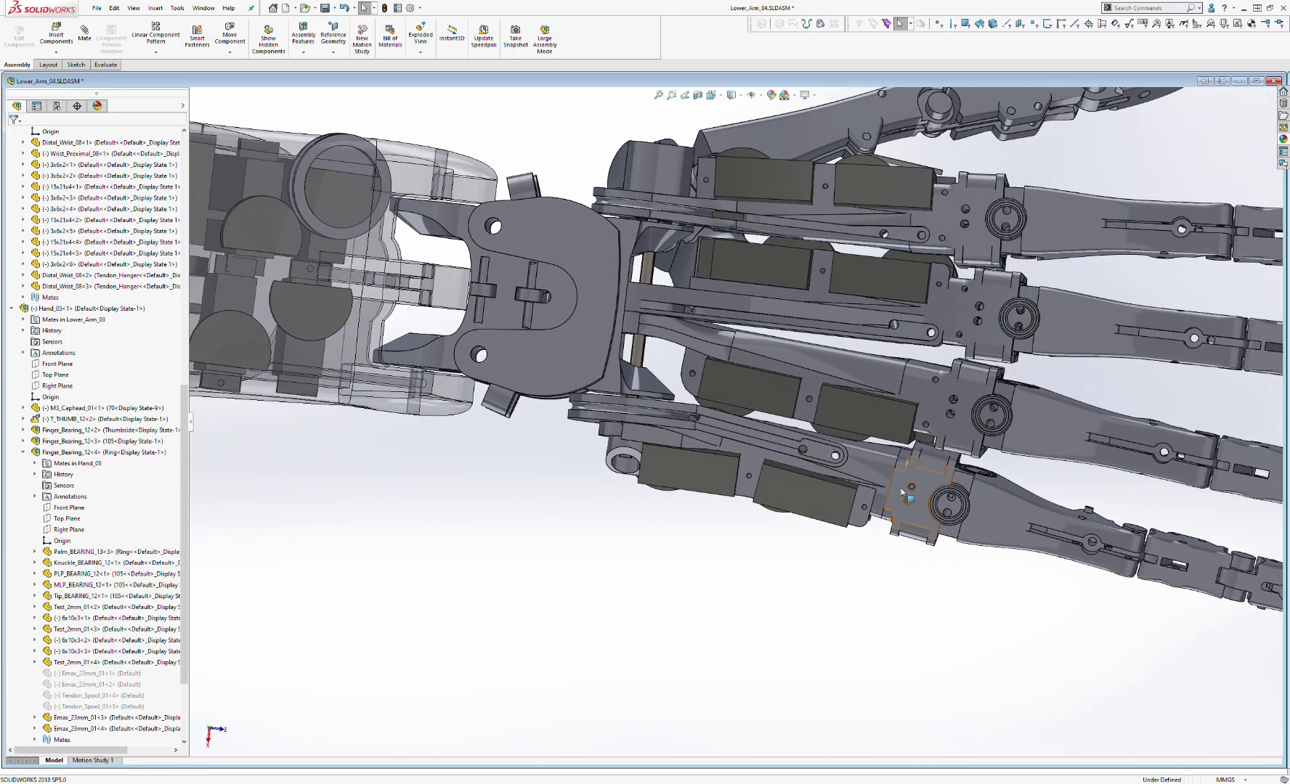
{"action": "scroll", "coordinate": [902, 493], "scroll_direction": "up", "scroll_amount": 5}
{"action": "scroll", "coordinate": [847, 439], "scroll_direction": "down", "scroll_amount": 4}
{"action": "middle_click_drag", "start_coordinate": [699, 354], "coordinate": [612, 355]}
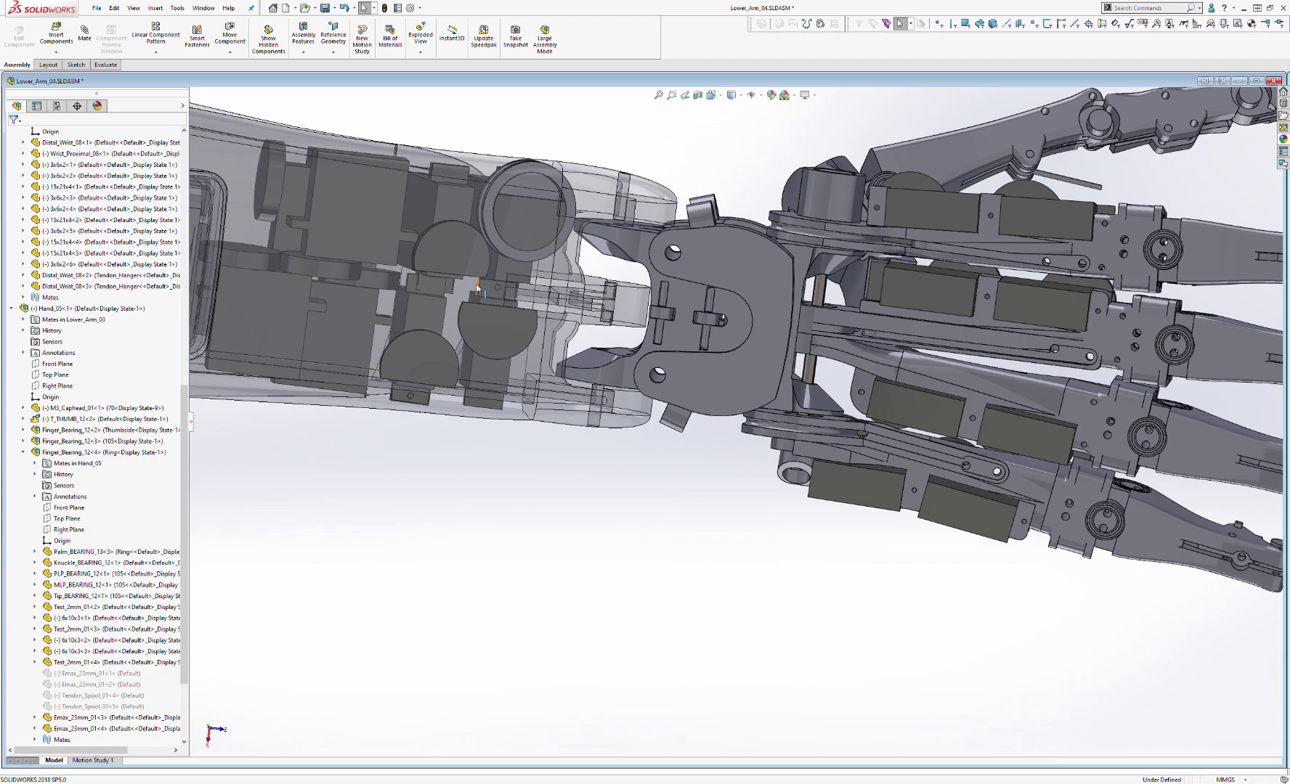
Step: Inspect the whole lower arm from the side, and switch to the standard bottom view
{"action": "scroll", "coordinate": [798, 381], "scroll_direction": "up", "scroll_amount": 5}
{"action": "middle_click_drag", "start_coordinate": [777, 561], "coordinate": [737, 398]}
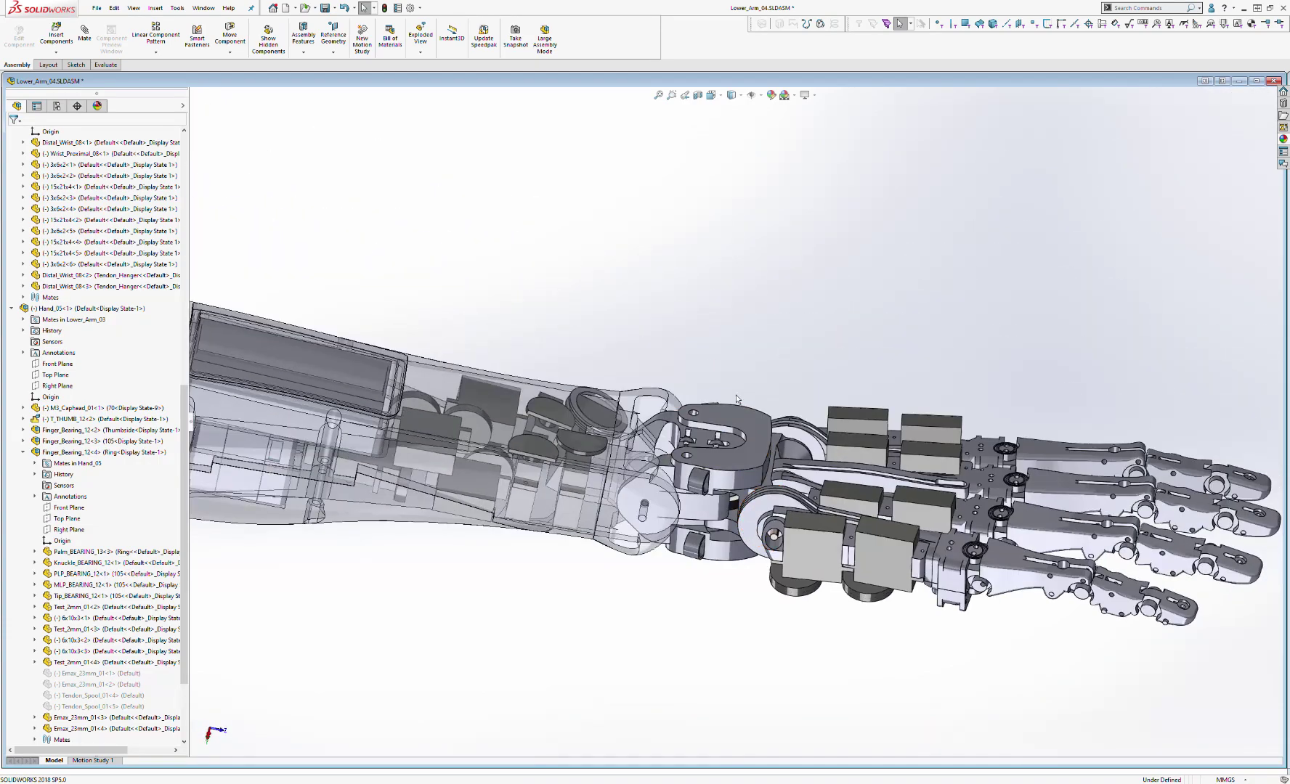
{"action": "middle_click_drag", "start_coordinate": [534, 481], "coordinate": [900, 513]}
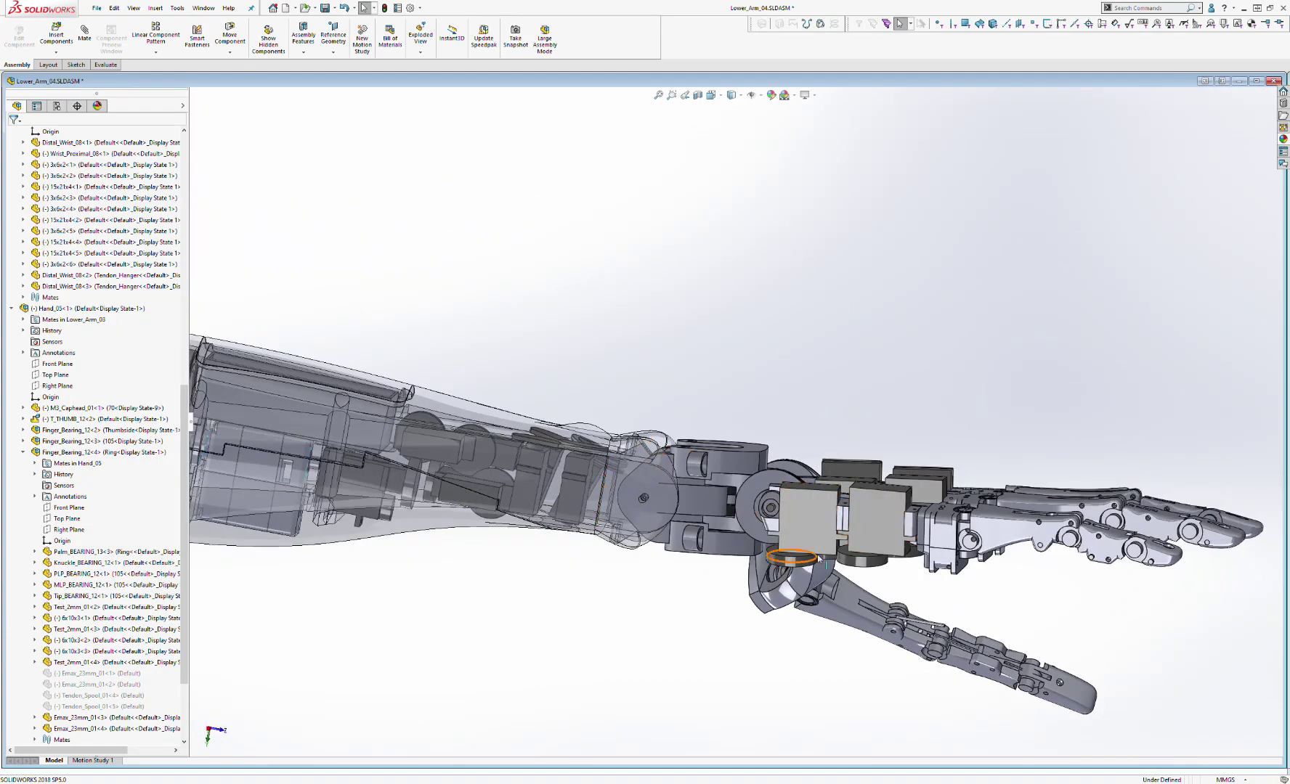
{"action": "middle_click_drag", "start_coordinate": [819, 558], "coordinate": [830, 642]}
{"action": "key", "text": "ctrl+6"}
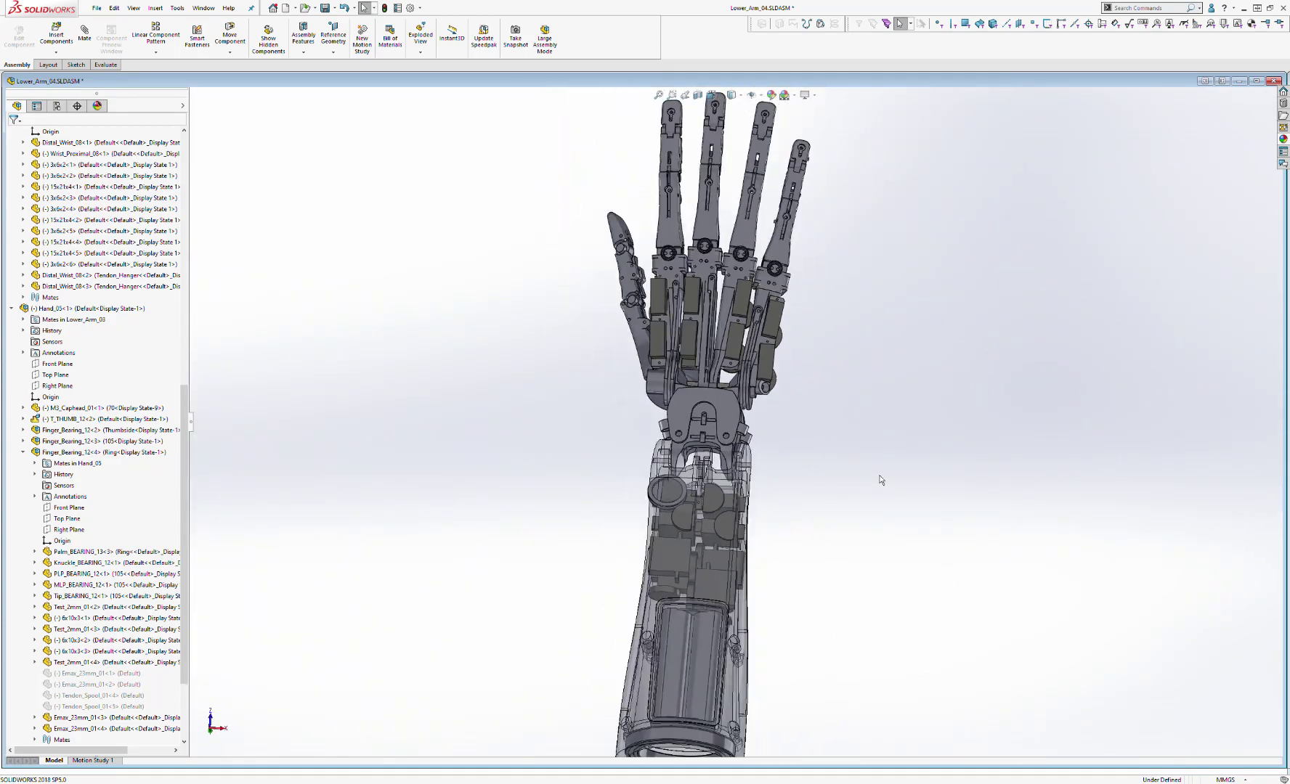
Step: Examine the wrist joint and the actuators inside the transparent forearm from the underside, including a close-up
{"action": "scroll", "coordinate": [862, 463], "scroll_direction": "down", "scroll_amount": 3}
{"action": "scroll", "coordinate": [784, 462], "scroll_direction": "up", "scroll_amount": 5}
{"action": "scroll", "coordinate": [786, 460], "scroll_direction": "down", "scroll_amount": 3}
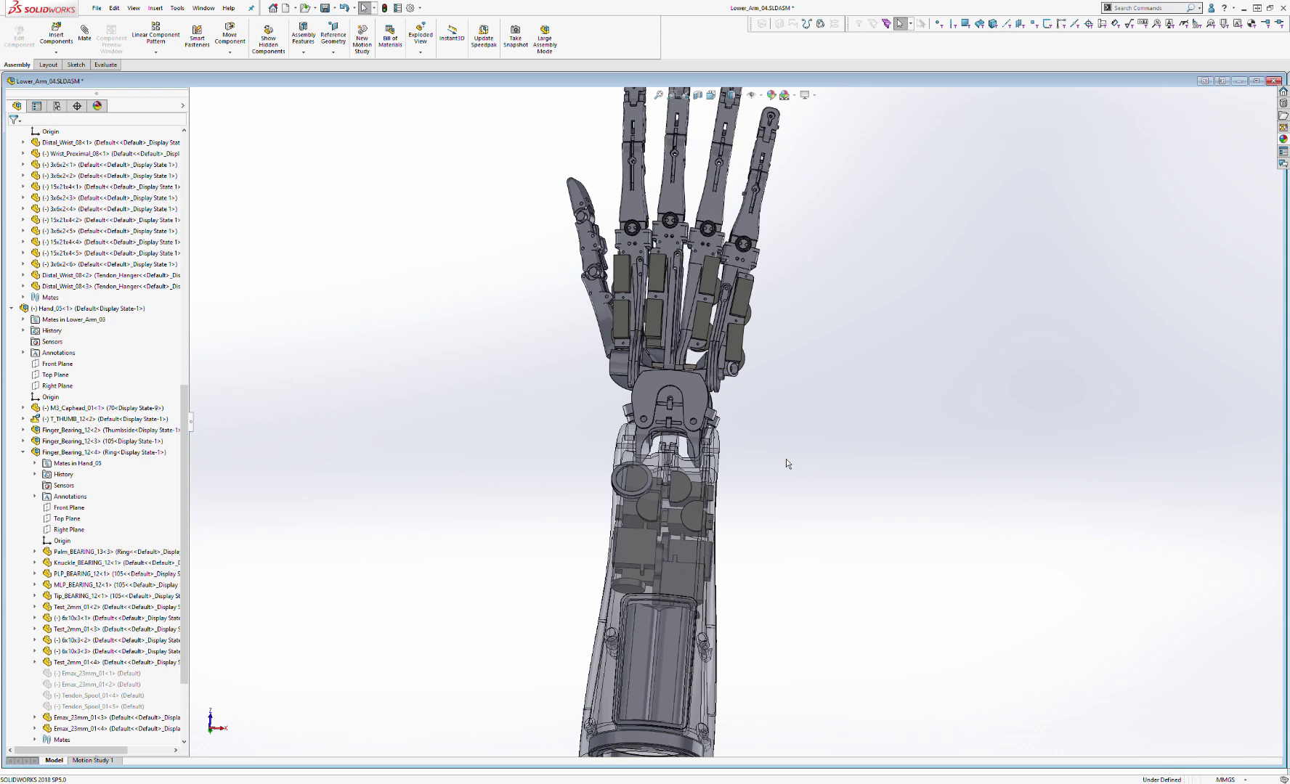
{"action": "scroll", "coordinate": [786, 458], "scroll_direction": "down", "scroll_amount": 4}
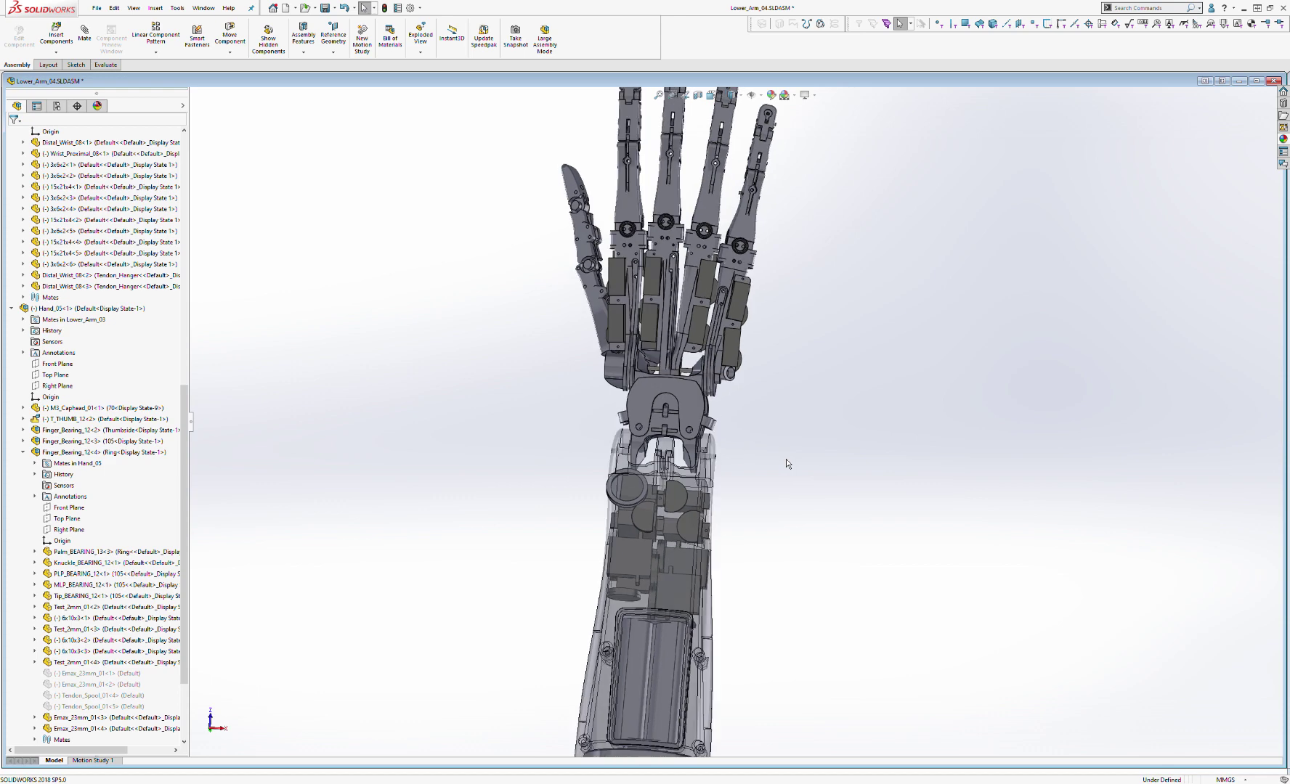
{"action": "scroll", "coordinate": [787, 415], "scroll_direction": "down", "scroll_amount": 1}
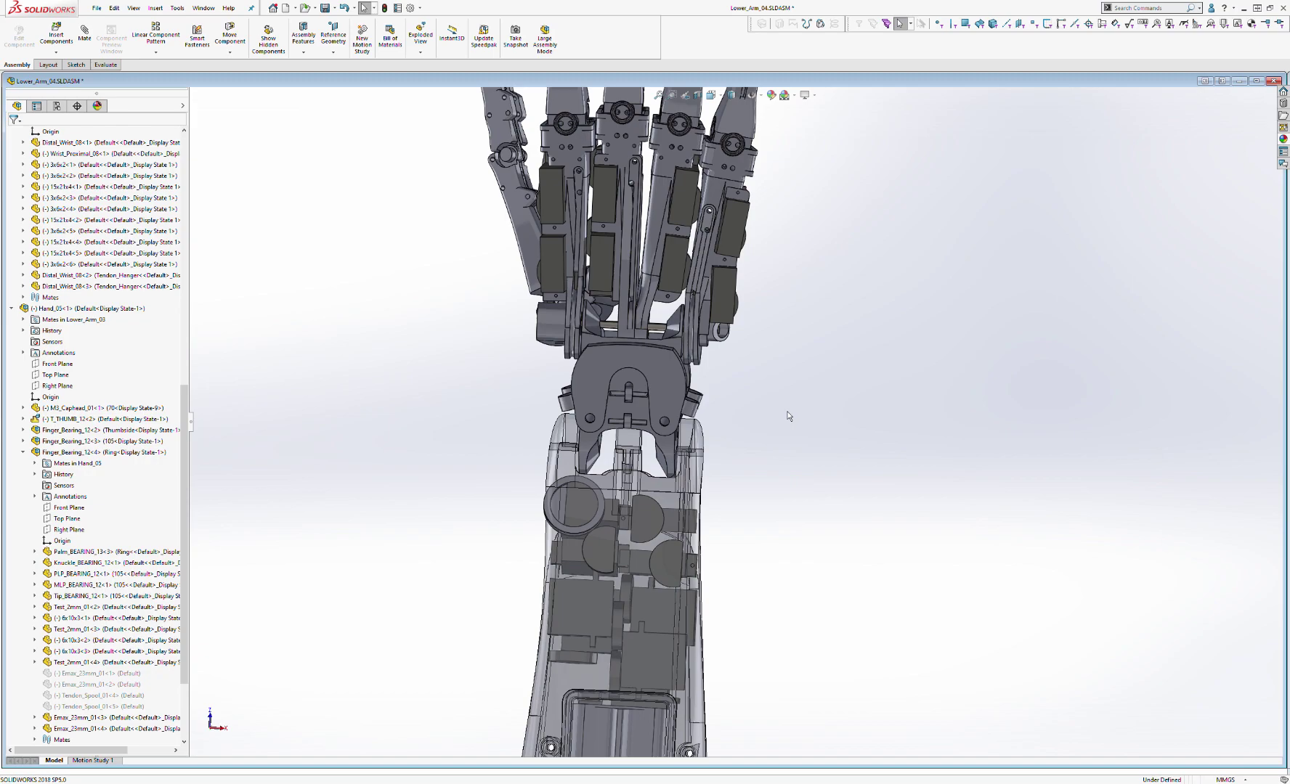
{"action": "scroll", "coordinate": [746, 424], "scroll_direction": "up", "scroll_amount": 4}
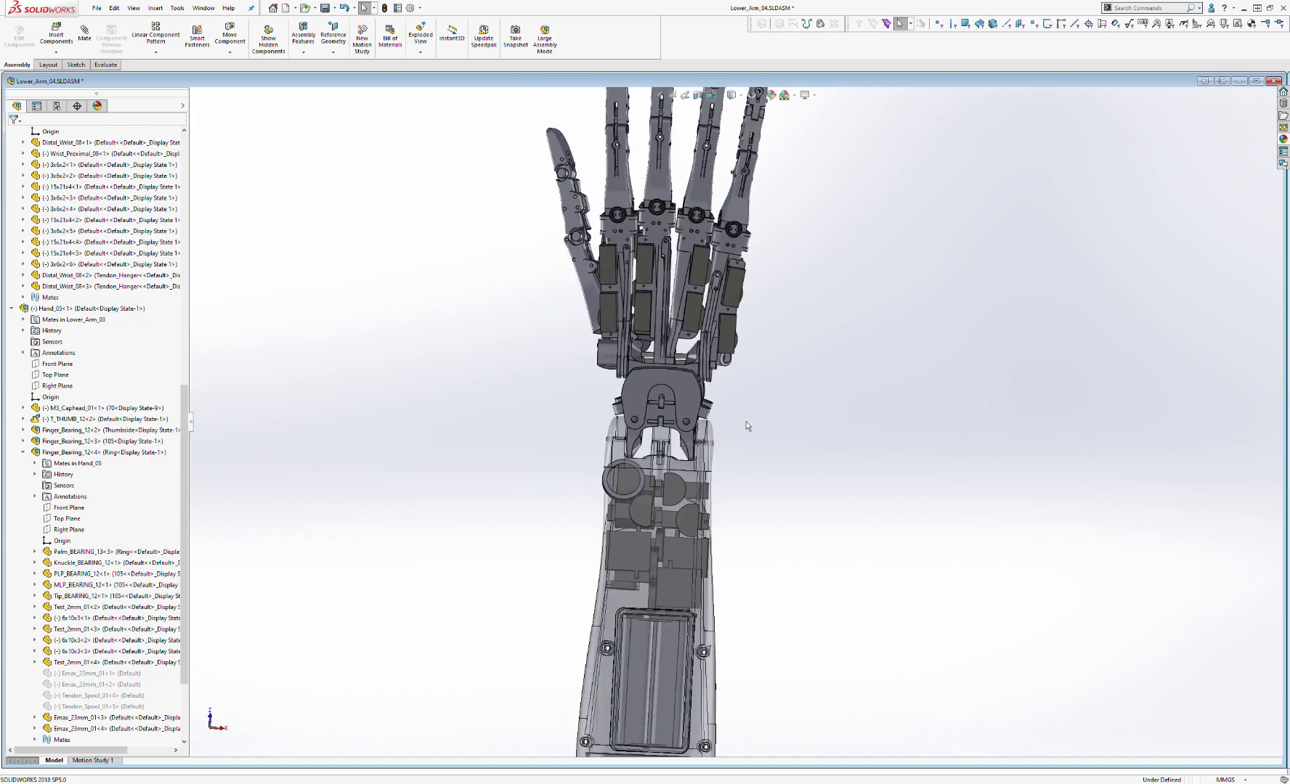
{"action": "scroll", "coordinate": [727, 472], "scroll_direction": "down", "scroll_amount": 4}
{"action": "middle_click_drag", "start_coordinate": [727, 471], "coordinate": [728, 476]}
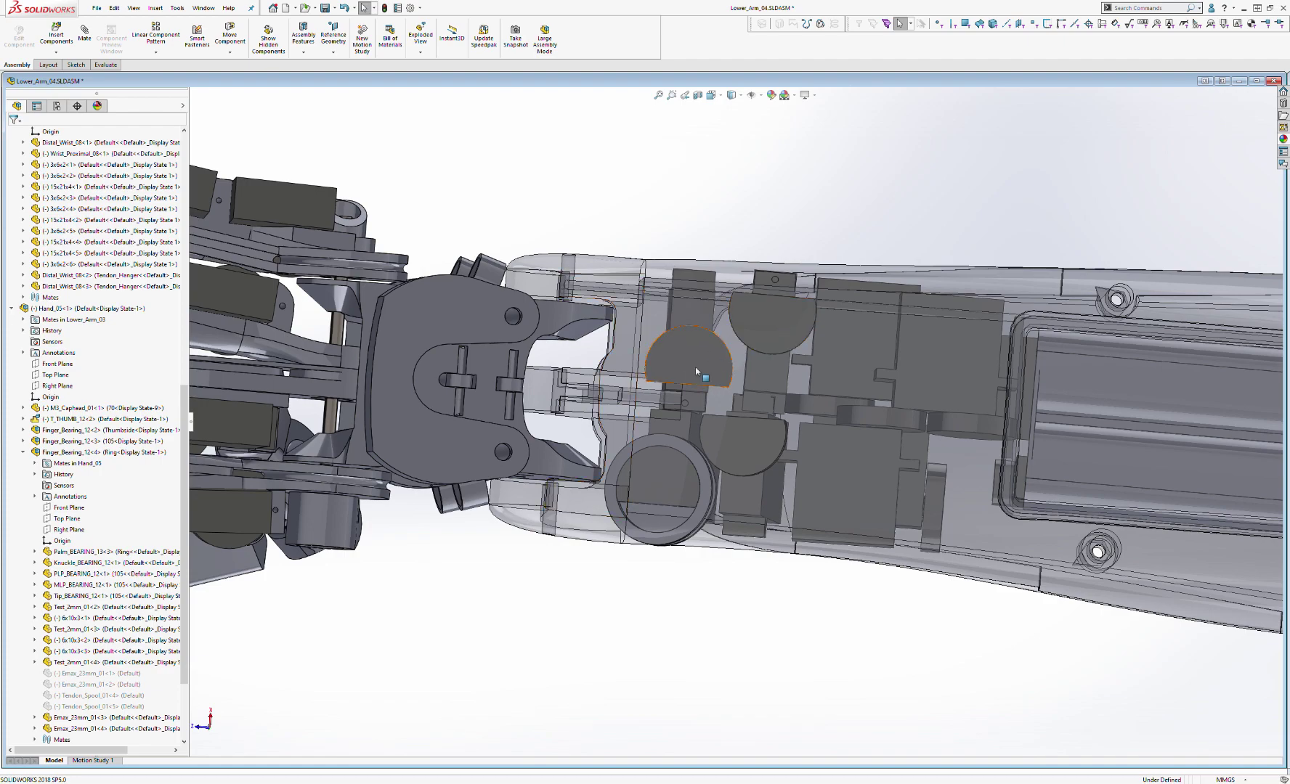
Step: Inspect the forearm actuators and wrist pivot from the side, and view the whole arm with the thumb side facing forward
{"action": "scroll", "coordinate": [733, 420], "scroll_direction": "up", "scroll_amount": 3}
{"action": "middle_click_drag", "start_coordinate": [733, 420], "coordinate": [836, 450]}
{"action": "scroll", "coordinate": [793, 486], "scroll_direction": "down", "scroll_amount": 2}
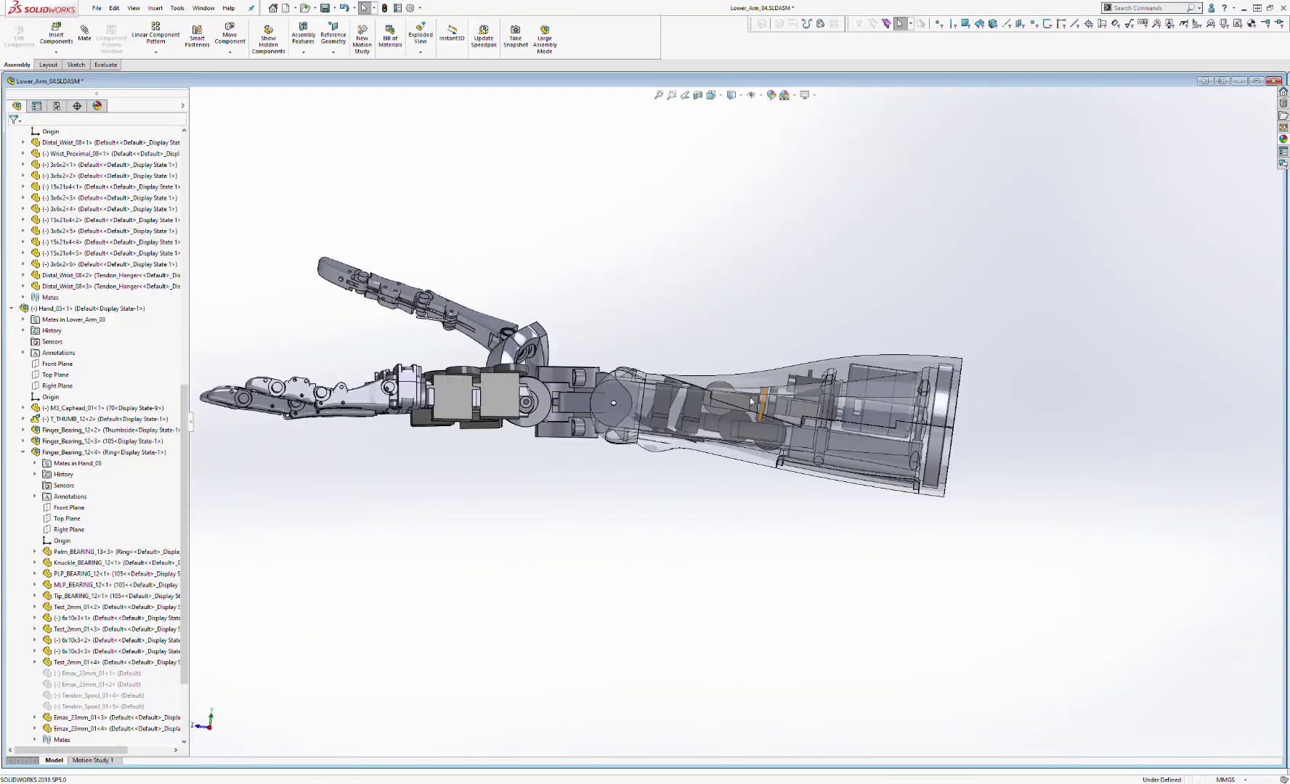
{"action": "scroll", "coordinate": [750, 407], "scroll_direction": "down", "scroll_amount": 3}
{"action": "middle_click_drag", "start_coordinate": [750, 401], "coordinate": [803, 443]}
{"action": "scroll", "coordinate": [748, 425], "scroll_direction": "up", "scroll_amount": 3}
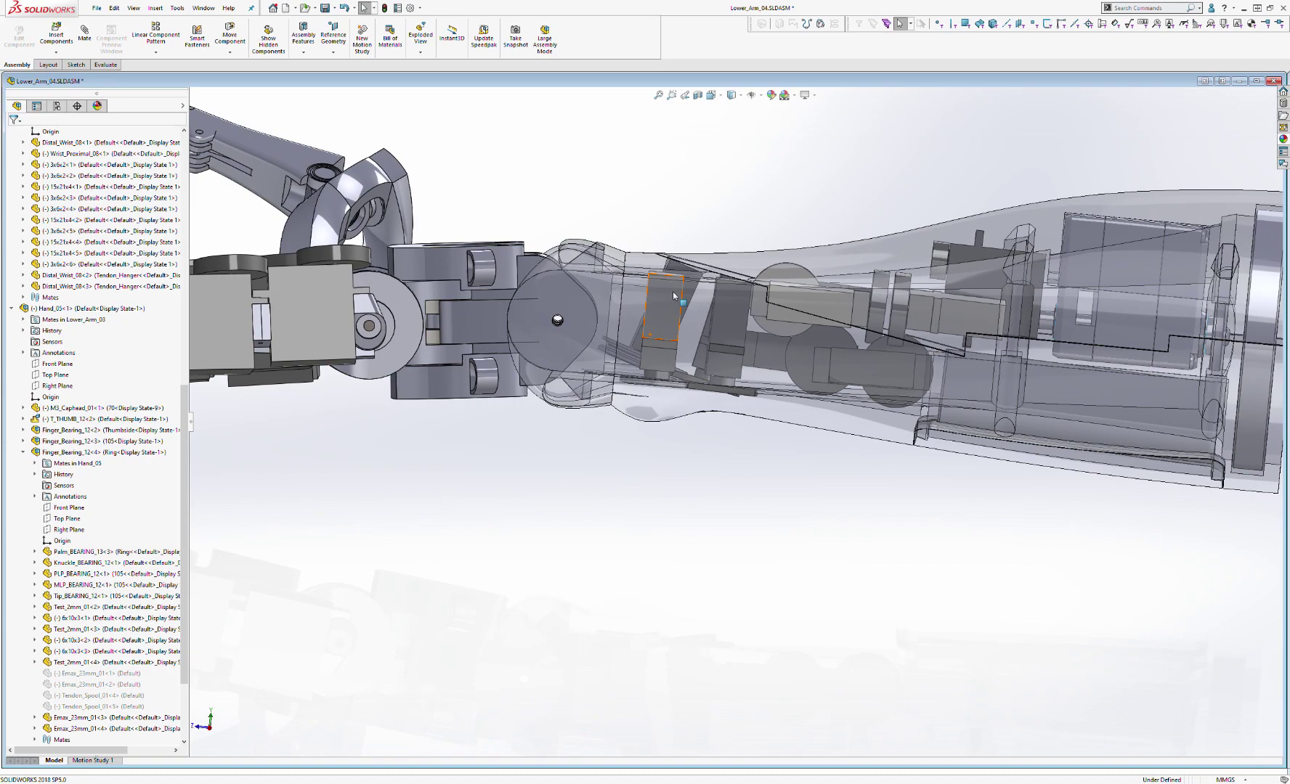
{"action": "scroll", "coordinate": [735, 363], "scroll_direction": "up", "scroll_amount": 5}
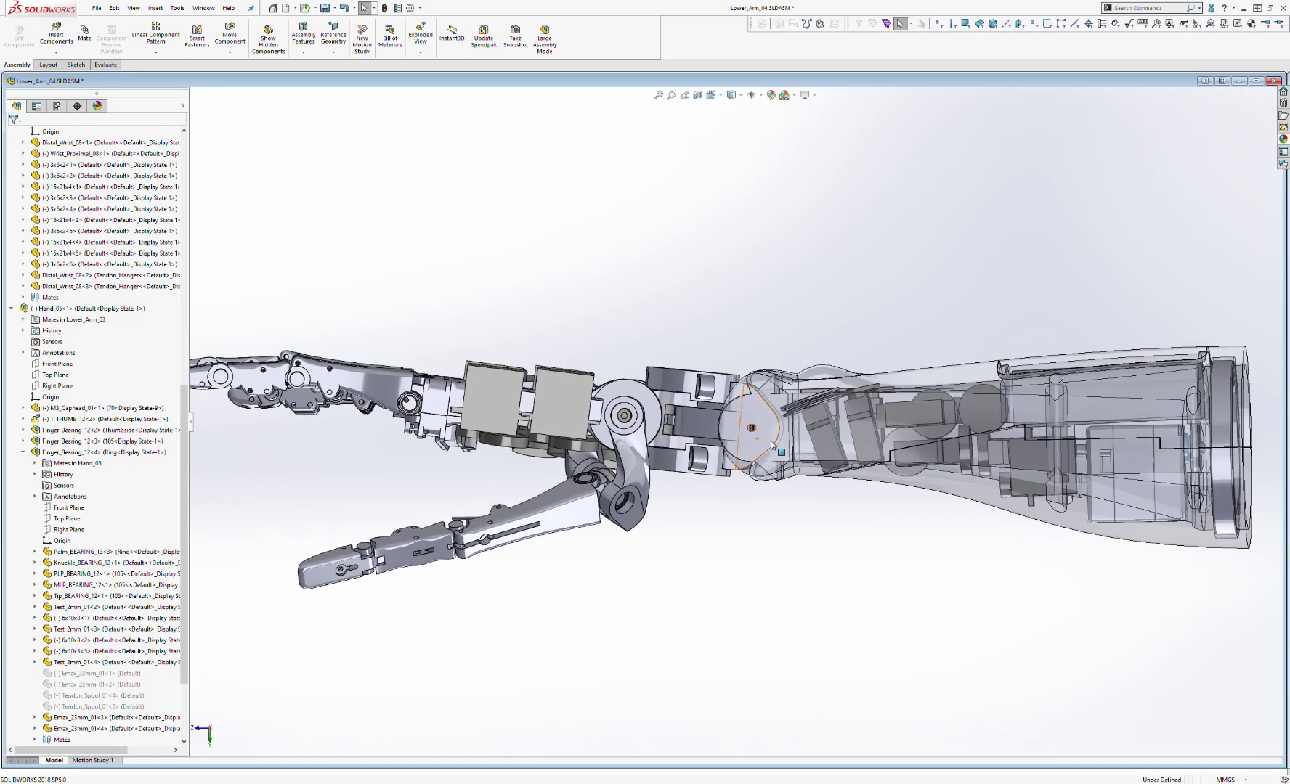
{"action": "scroll", "coordinate": [729, 413], "scroll_direction": "up", "scroll_amount": 2}
{"action": "scroll", "coordinate": [720, 468], "scroll_direction": "down", "scroll_amount": 3}
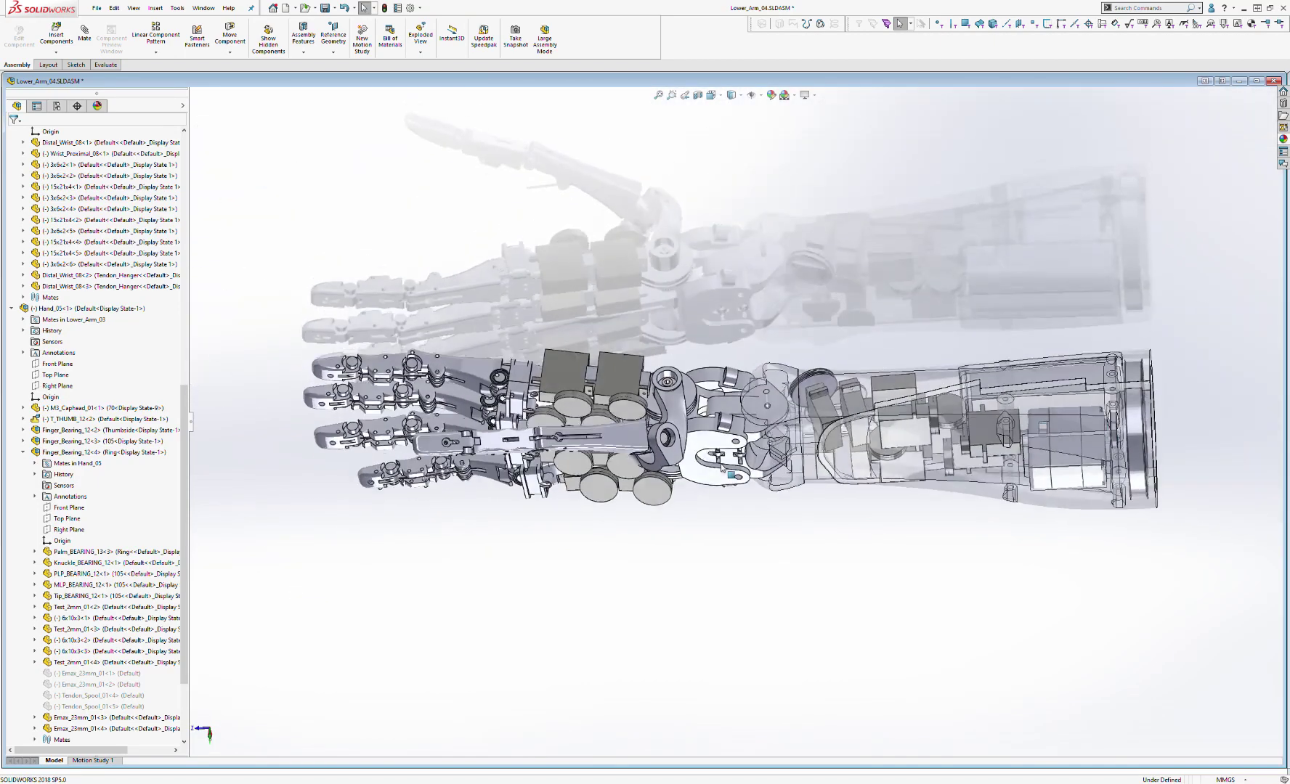